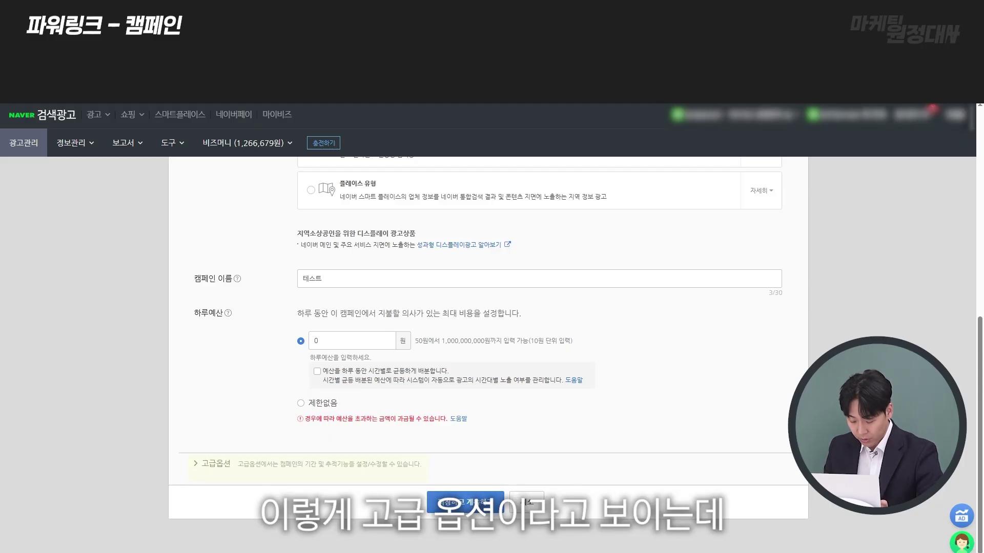
Expand the campaign's advanced options and set its exposure period to specific start and end dates (시작 및 종료 날짜 설정).
click(223, 466)
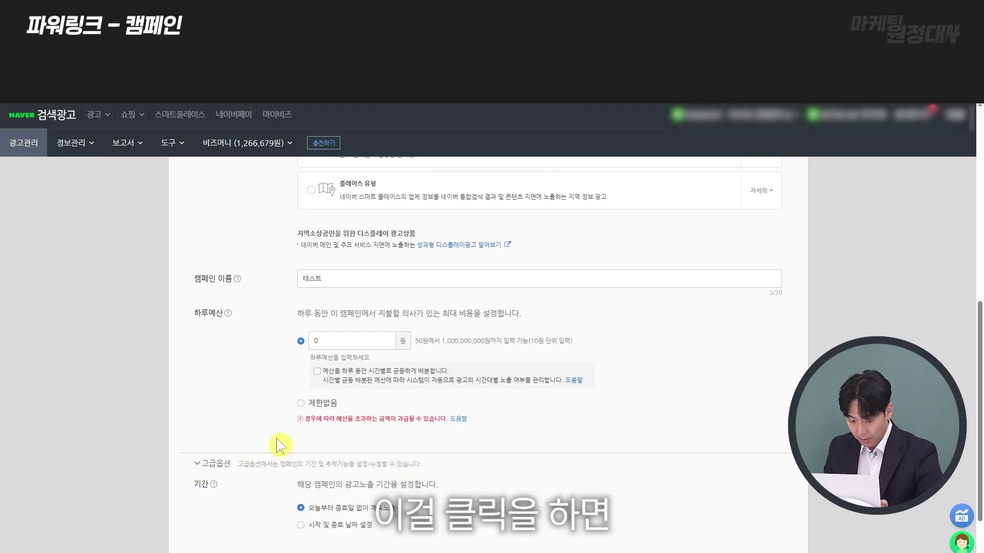
scroll(290, 439, down, 2)
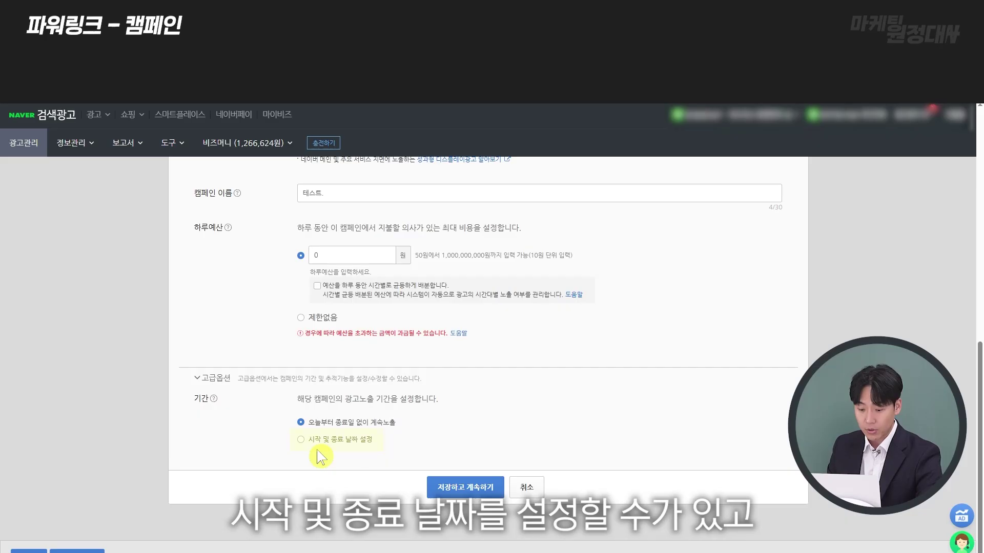
click(302, 440)
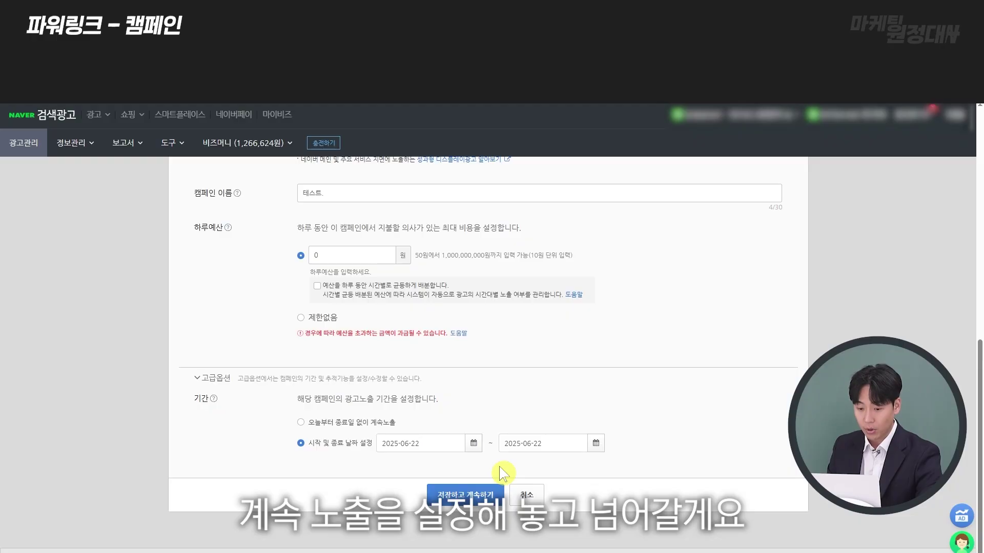
Set the campaign's daily budget to 10,000 won, then save and continue to ad group creation.
double_click(307, 256)
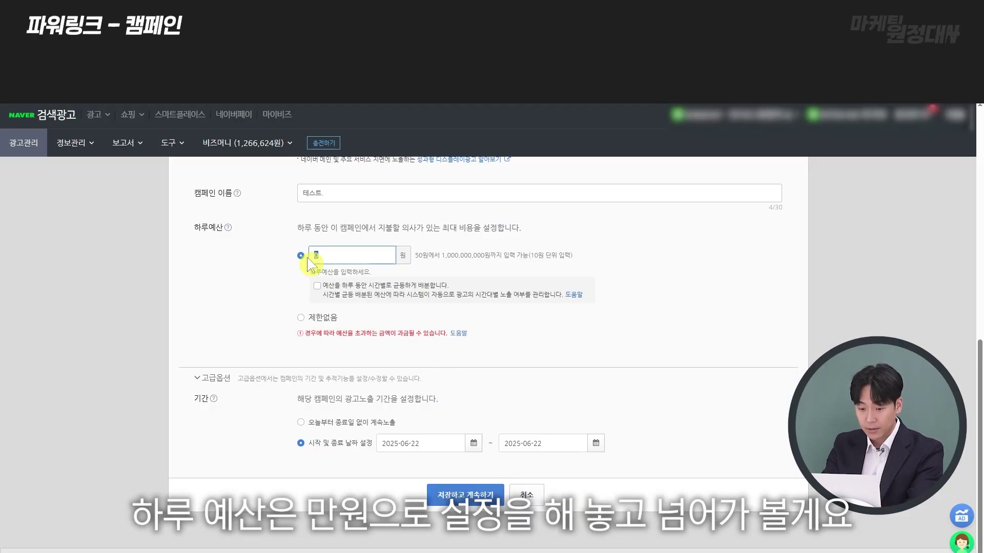
text(10,00)
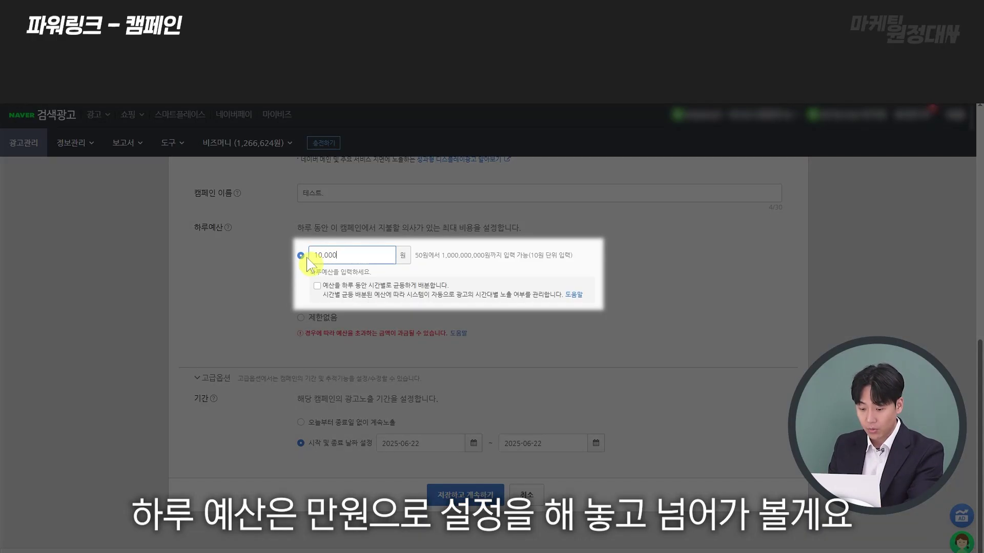
text(0)
click(465, 495)
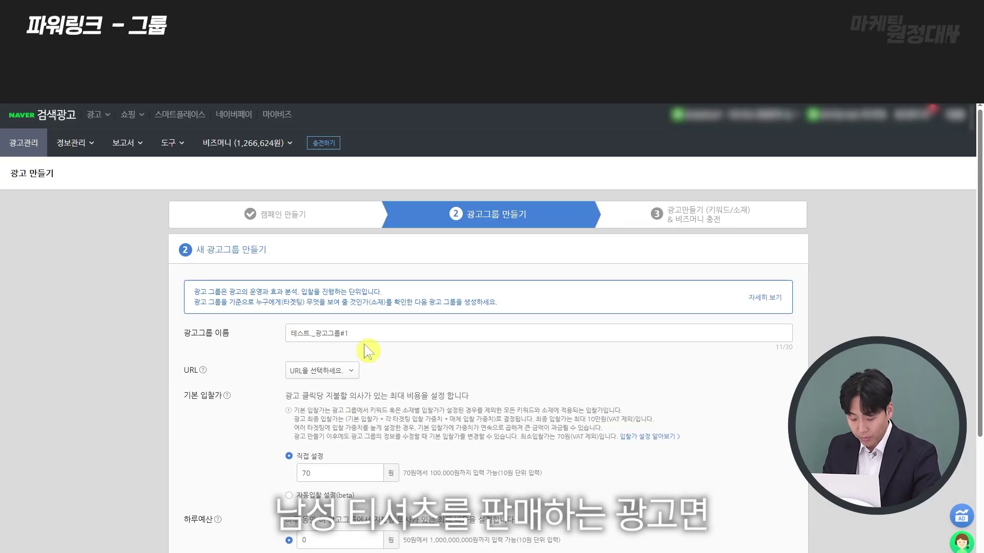
Name the ad group 남성 티셔츠_pc_20대.
drag(368, 332, 290, 325)
text(남성)
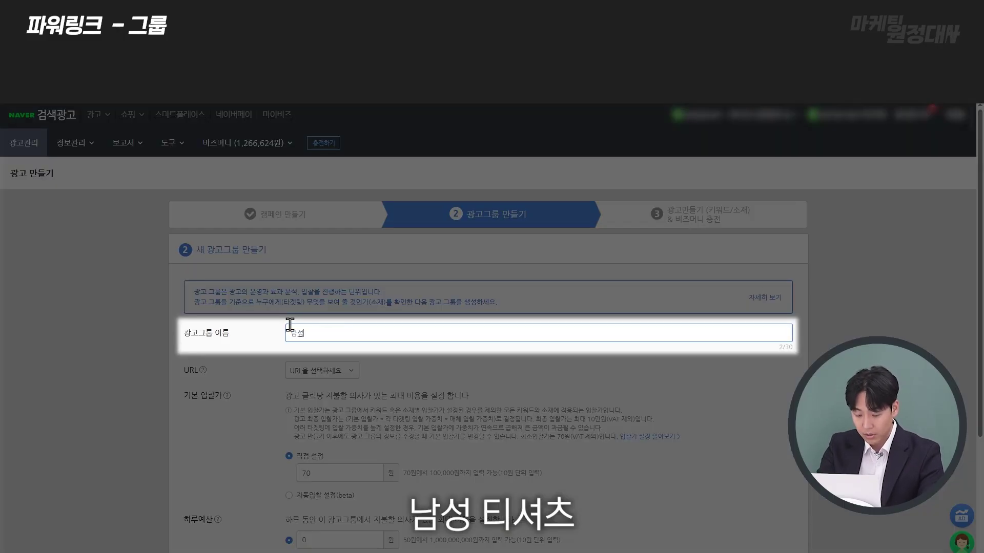
text( 티셔츠)
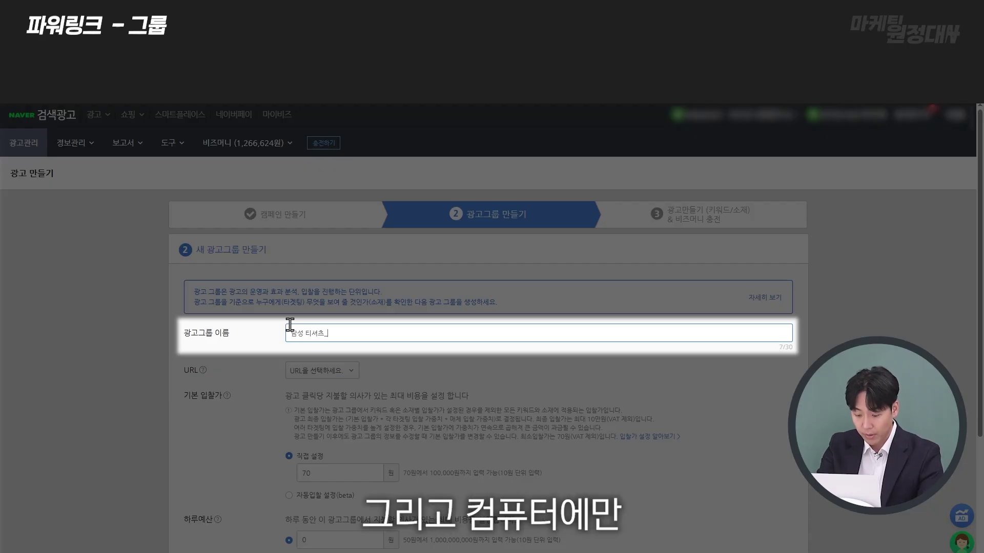
text( _pc)
click(418, 356)
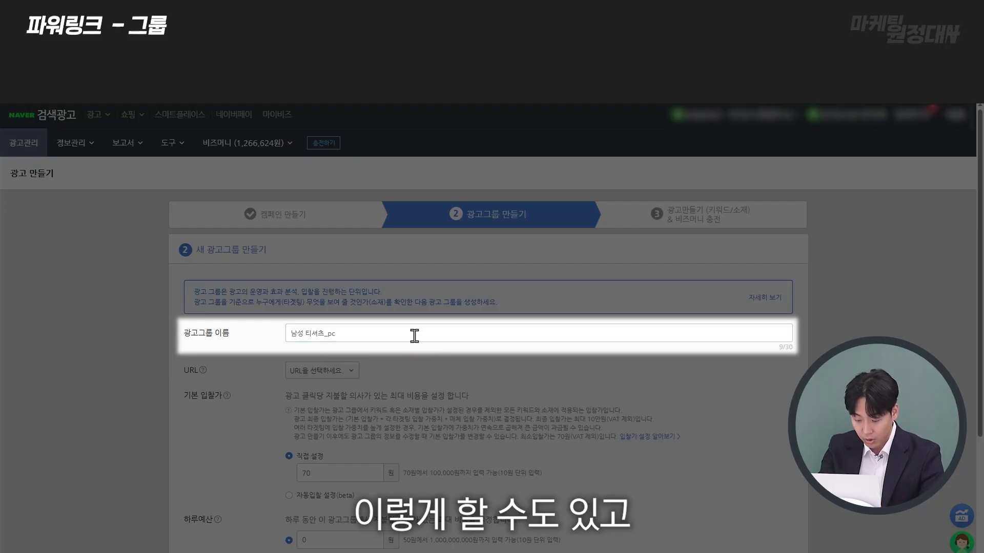
click(415, 335)
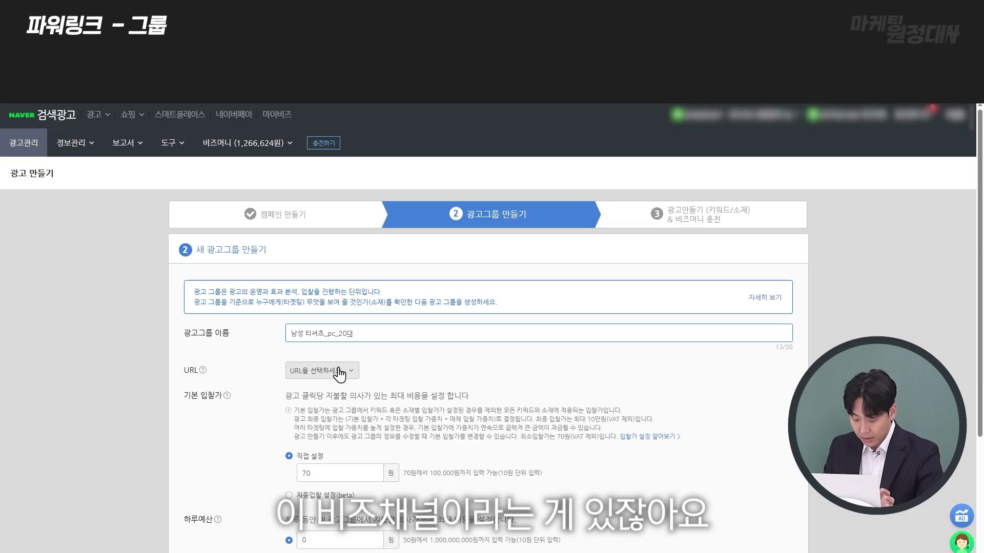
Select the registered site as the ad group's URL, enable separate PC/Mobile websites, and choose the mobile URL.
click(89, 145)
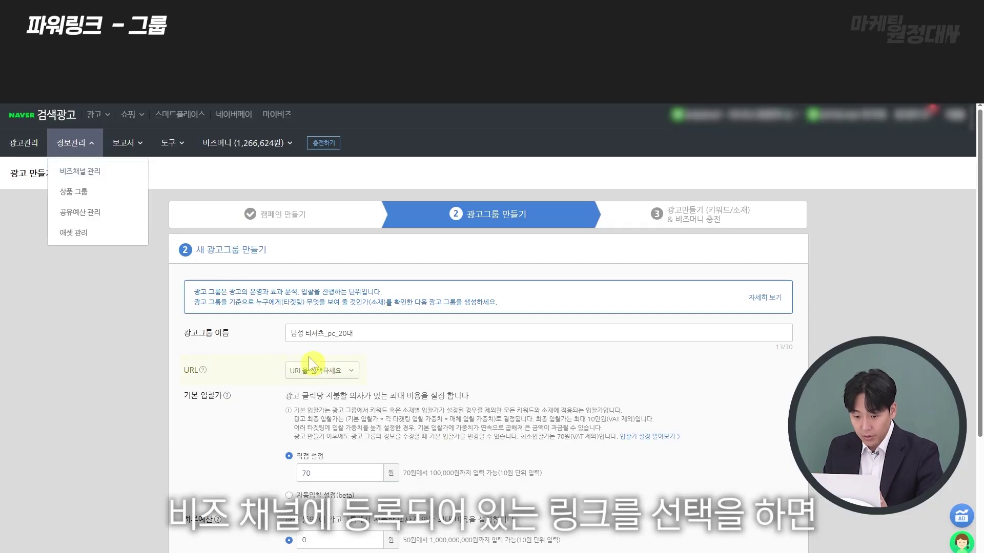
click(331, 374)
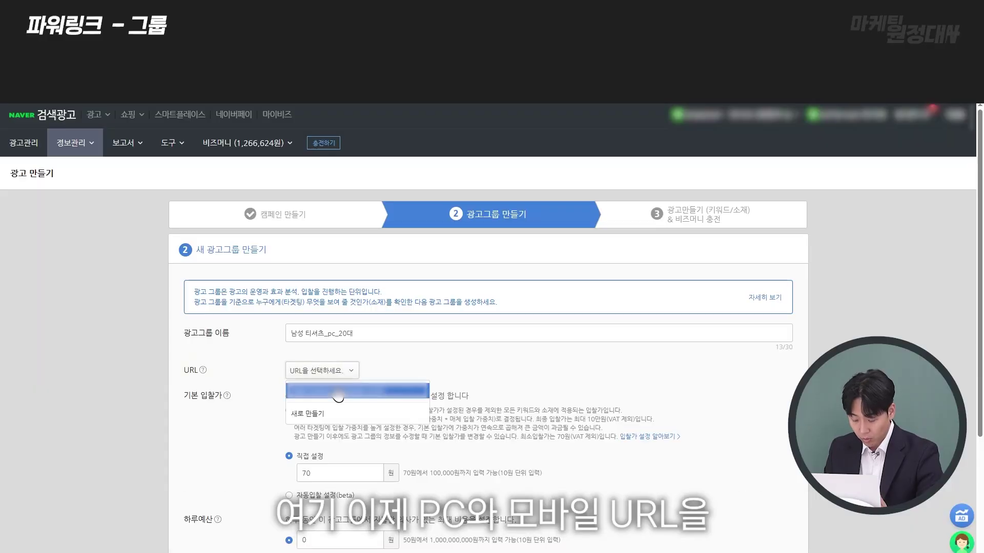
click(338, 392)
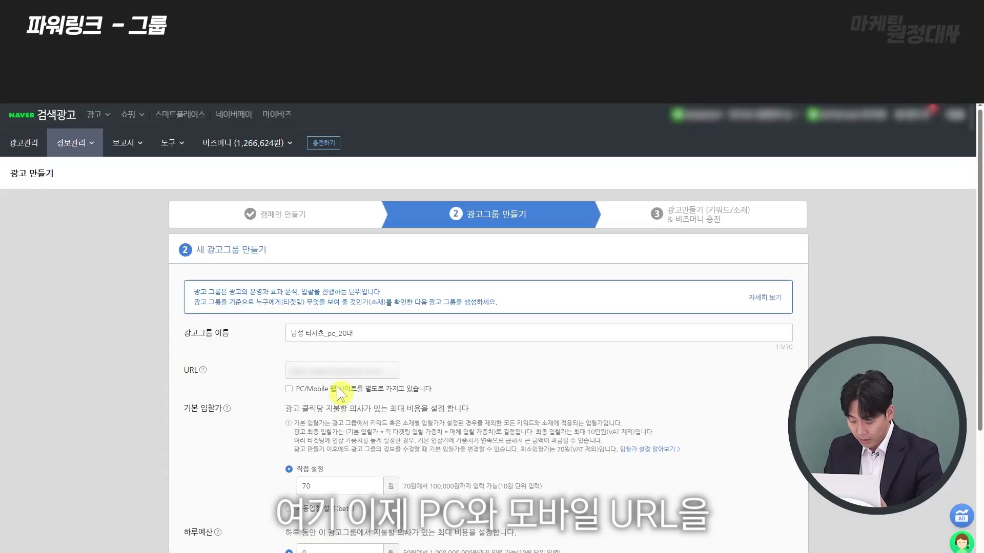
click(290, 389)
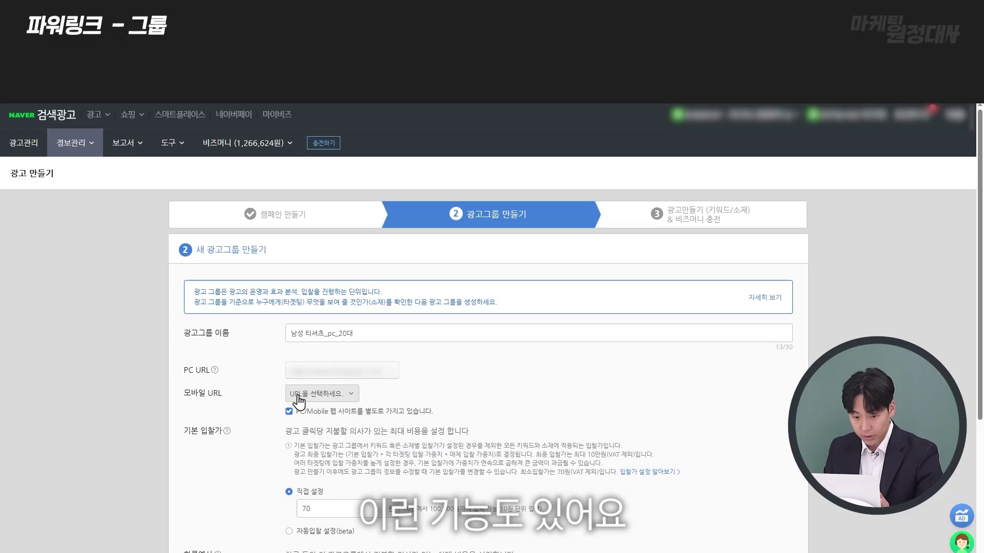
click(311, 397)
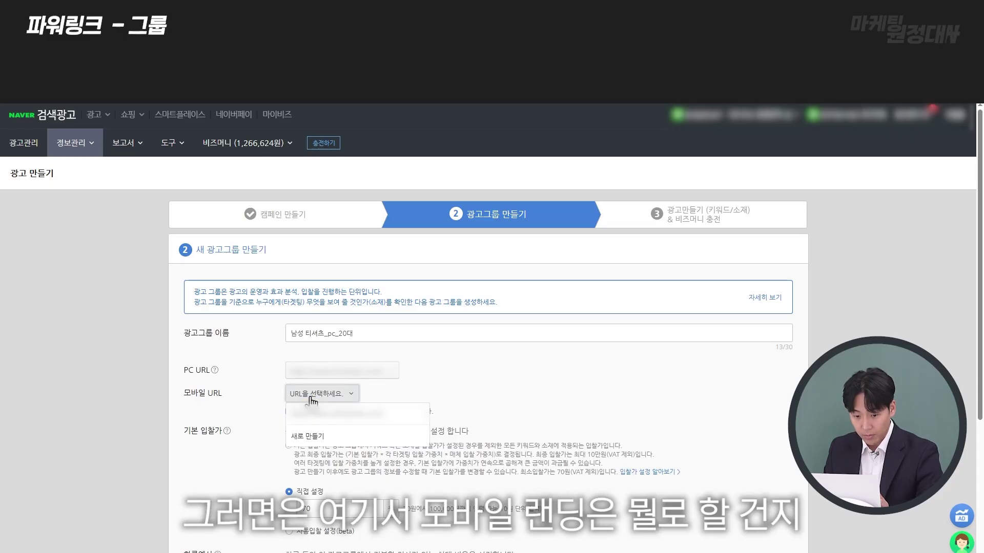
click(322, 414)
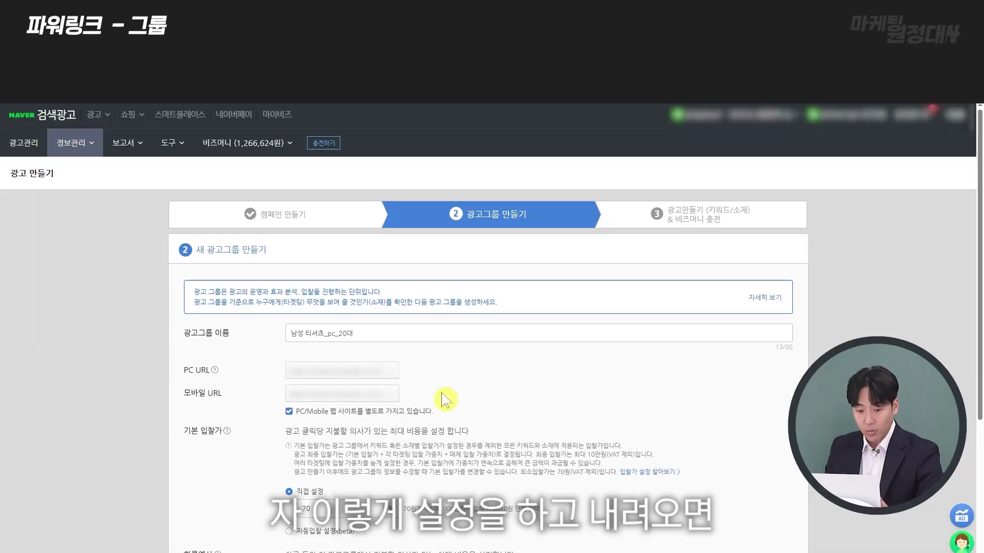
Examine the ad group's basic bid (기본 입찰가) explanation and its direct and automatic bidding options.
scroll(296, 453, down, 2)
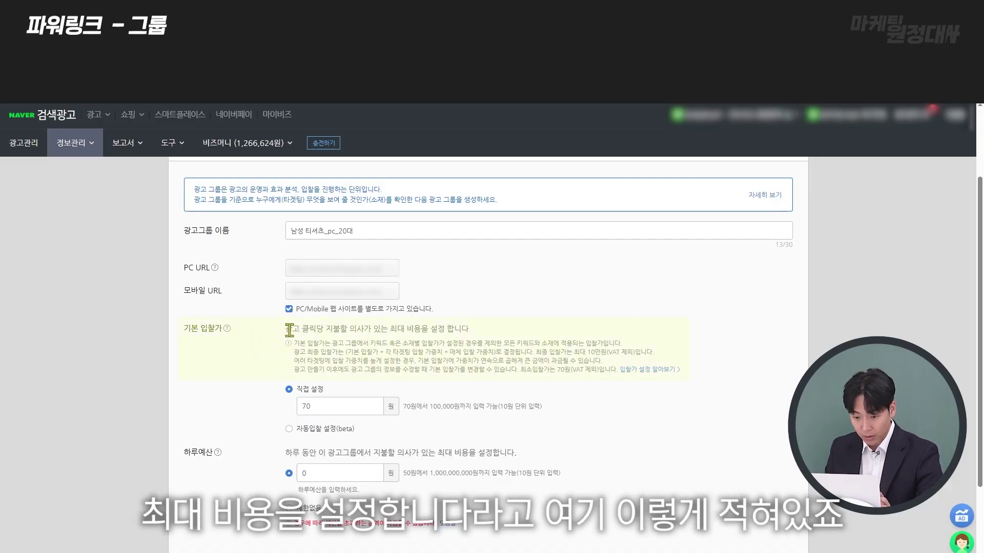
drag(477, 337, 276, 363)
click(275, 369)
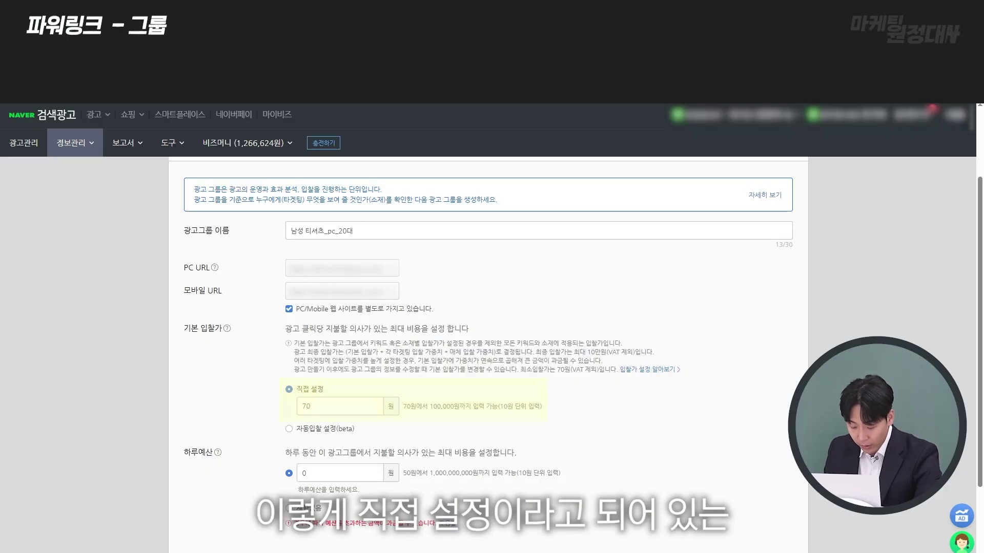
triple_click(297, 389)
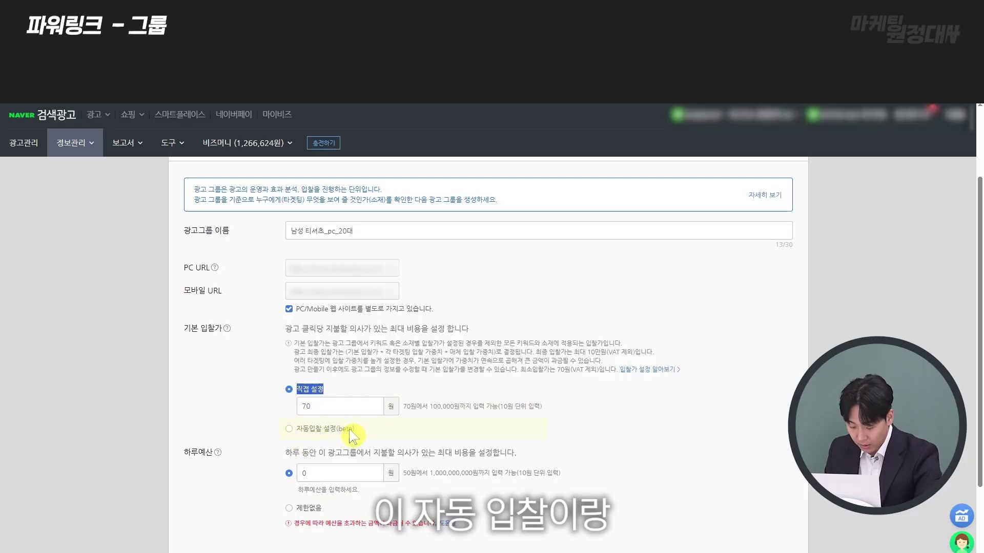
drag(355, 430, 257, 454)
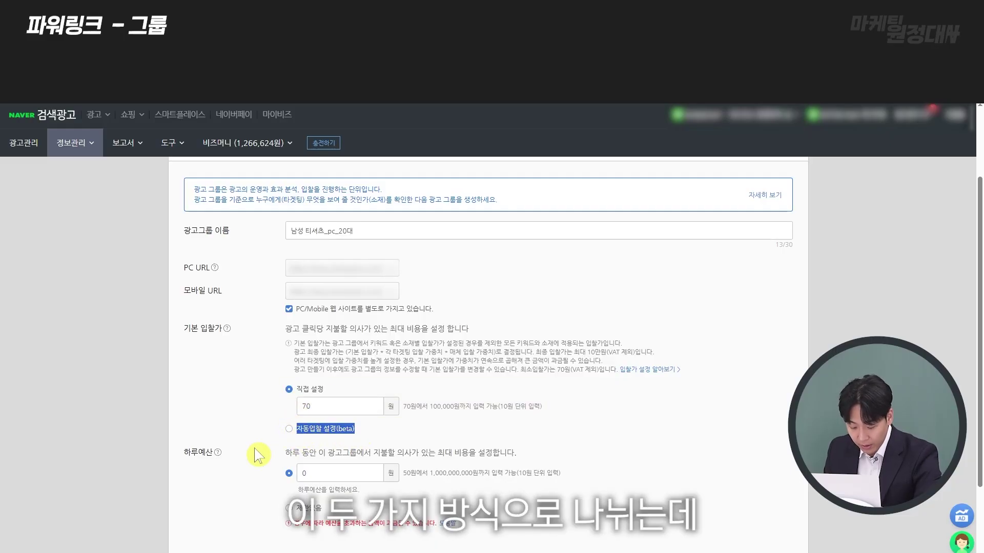
click(265, 454)
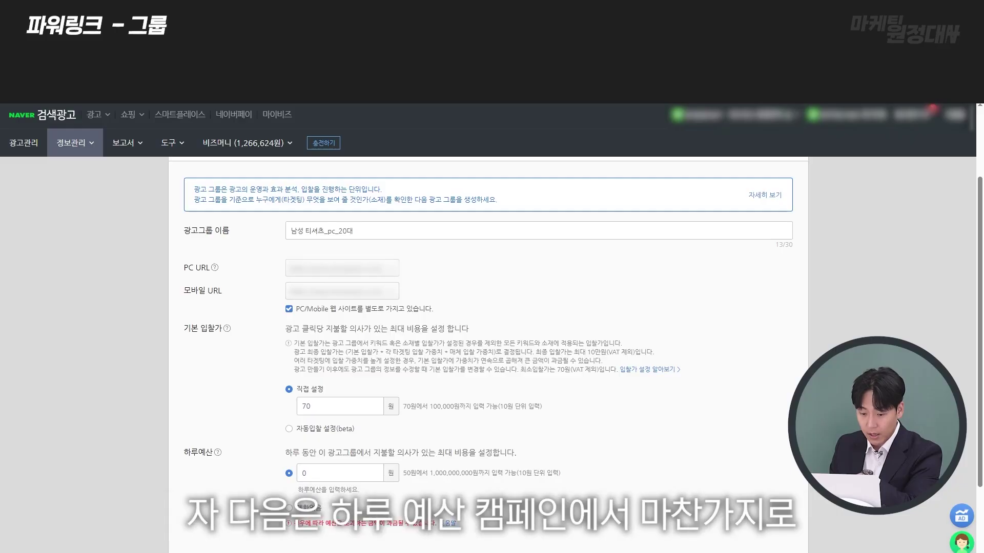
Set the ad group's daily budget to 10,000 won.
scroll(487, 354, down, 2)
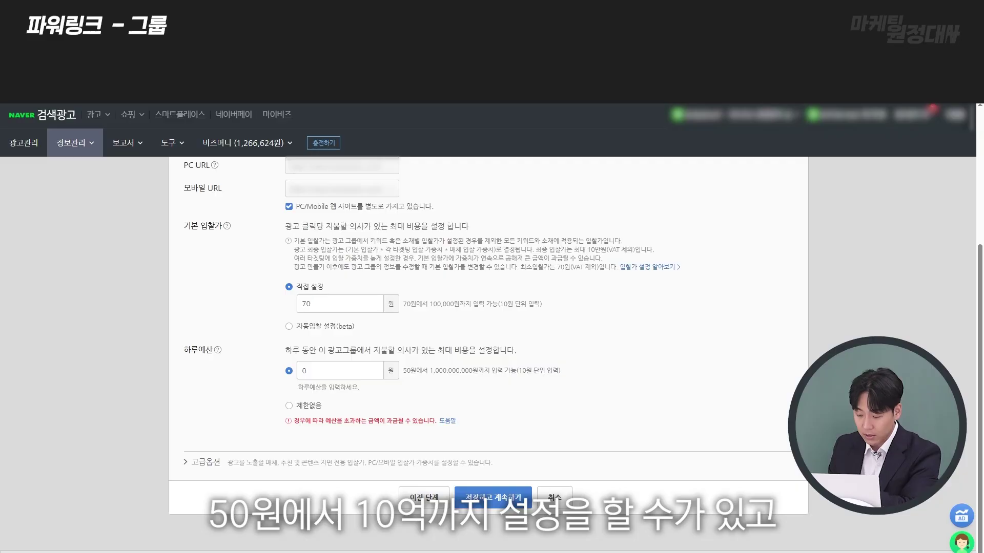
click(318, 368)
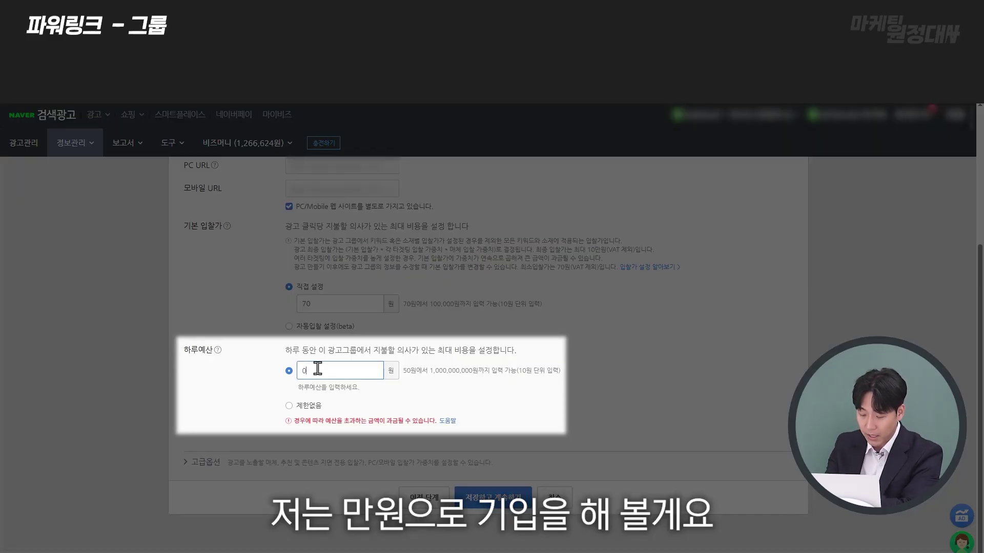
text(10,00)
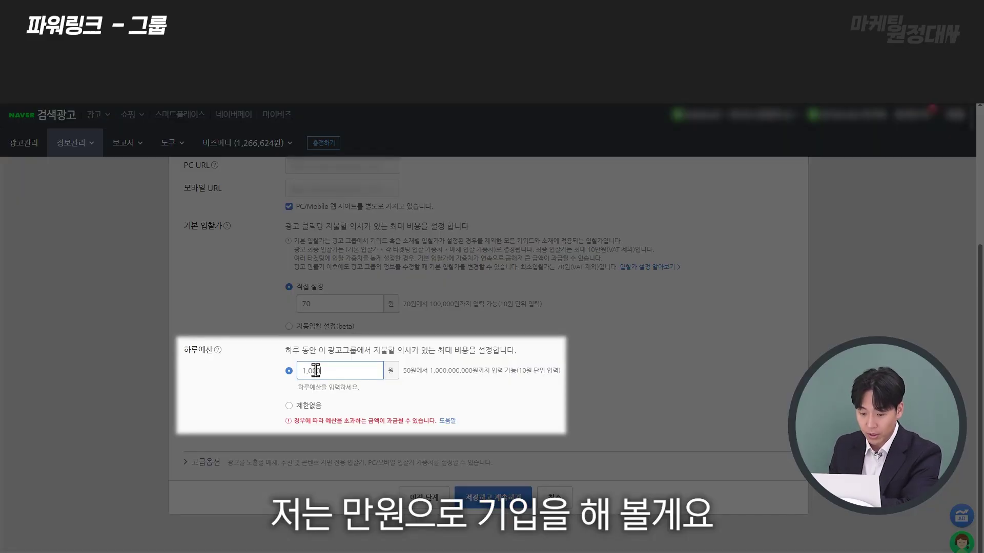
text(0)
click(222, 421)
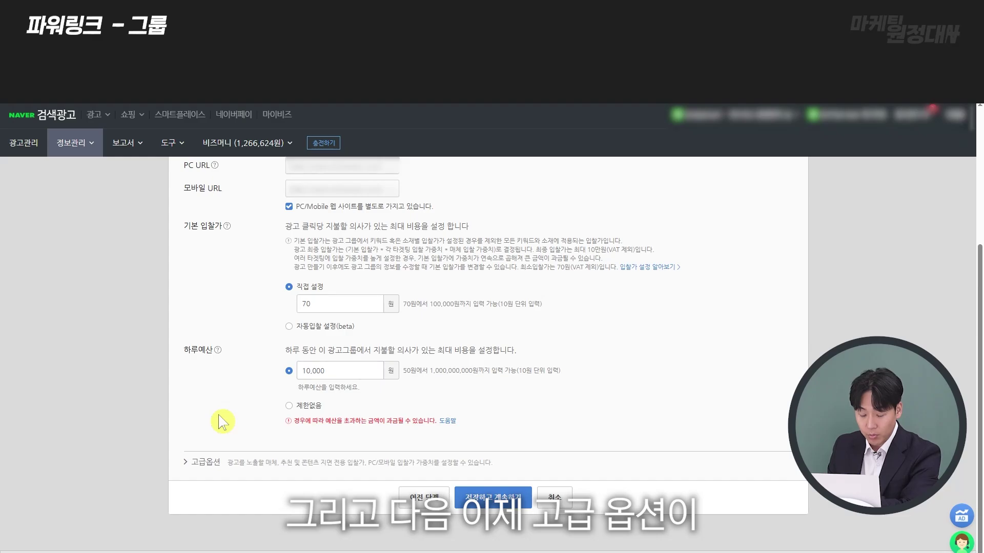
Expand the ad group's advanced options and set the media (매체) to selection by exposure media type (노출 매체 유형 선택).
scroll(226, 417, down, 1)
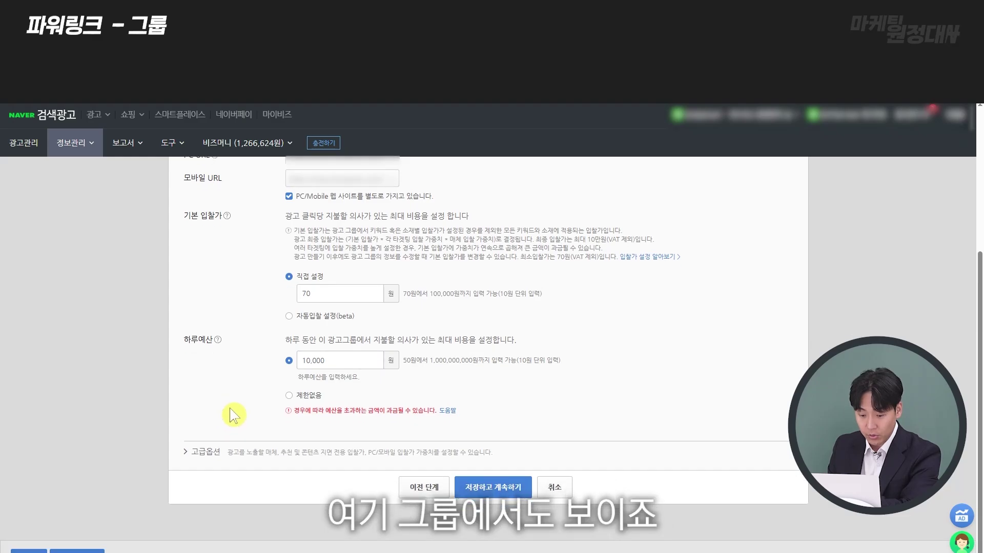
click(211, 453)
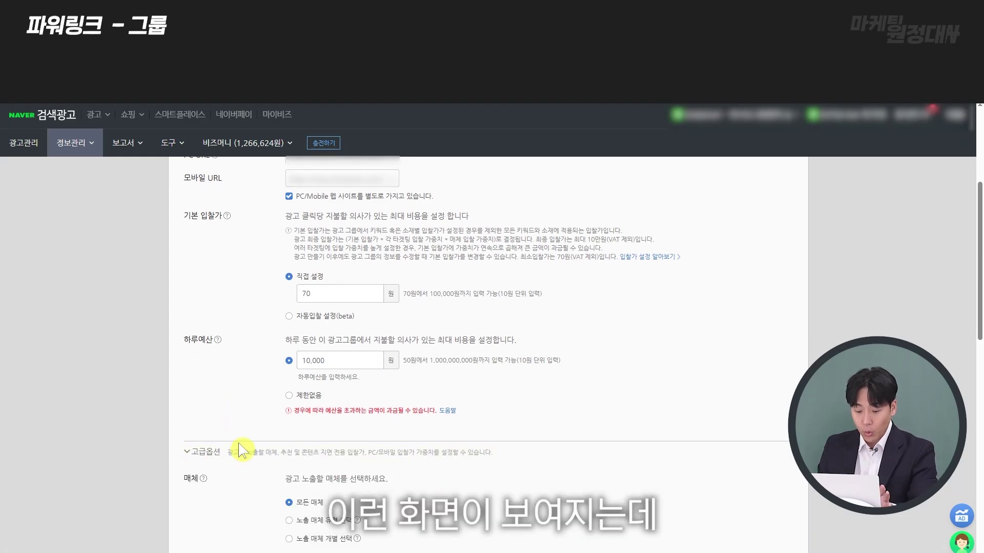
scroll(275, 433, down, 3)
scroll(275, 433, down, 1)
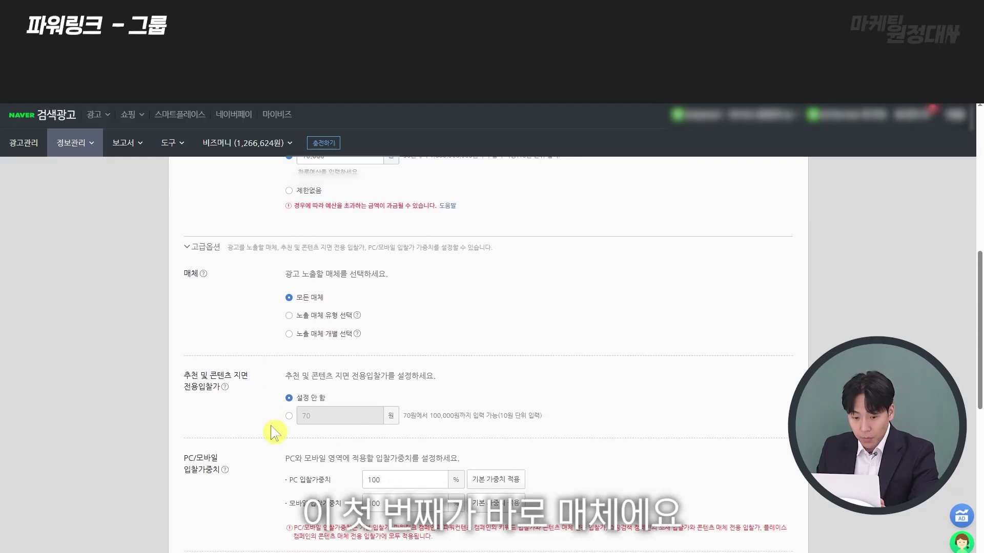
double_click(190, 274)
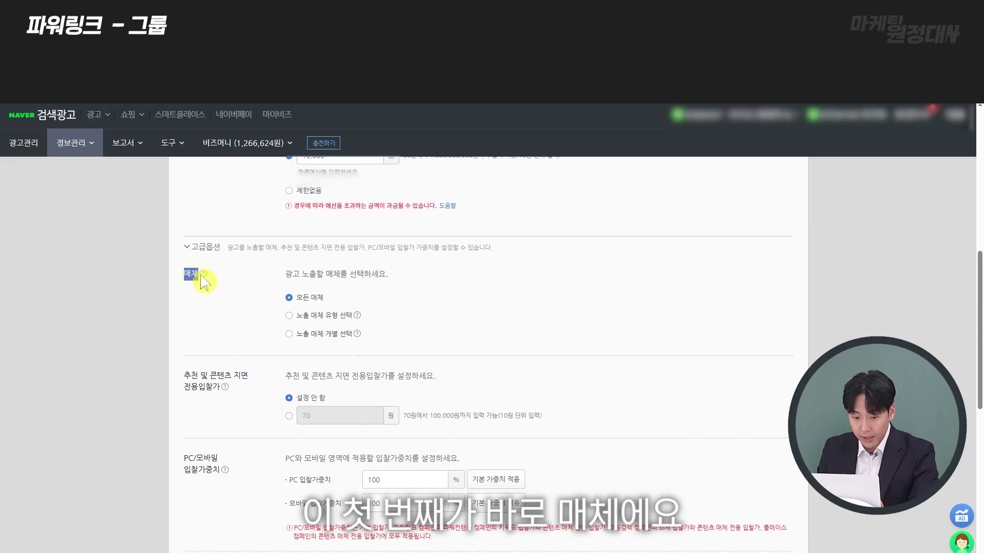
mouse_move(203, 273)
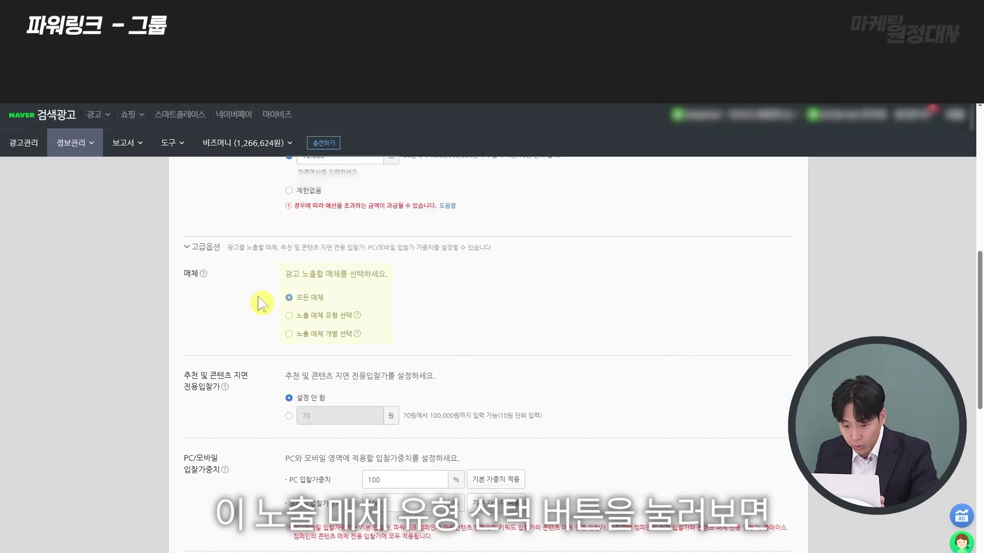
click(289, 316)
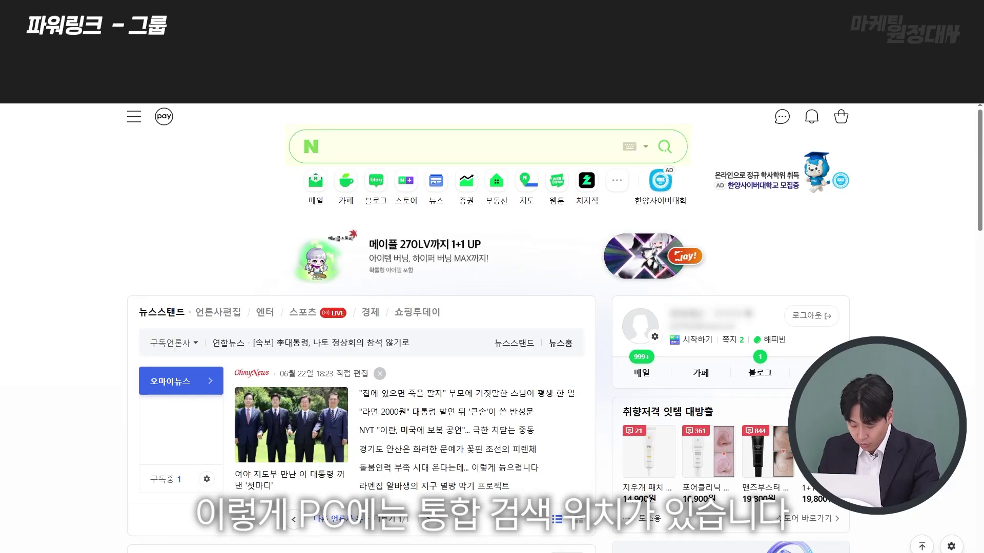
On the Naver home page, search for 청바지 and look through the 파워링크 ads in the results.
click(363, 147)
text(청바지)
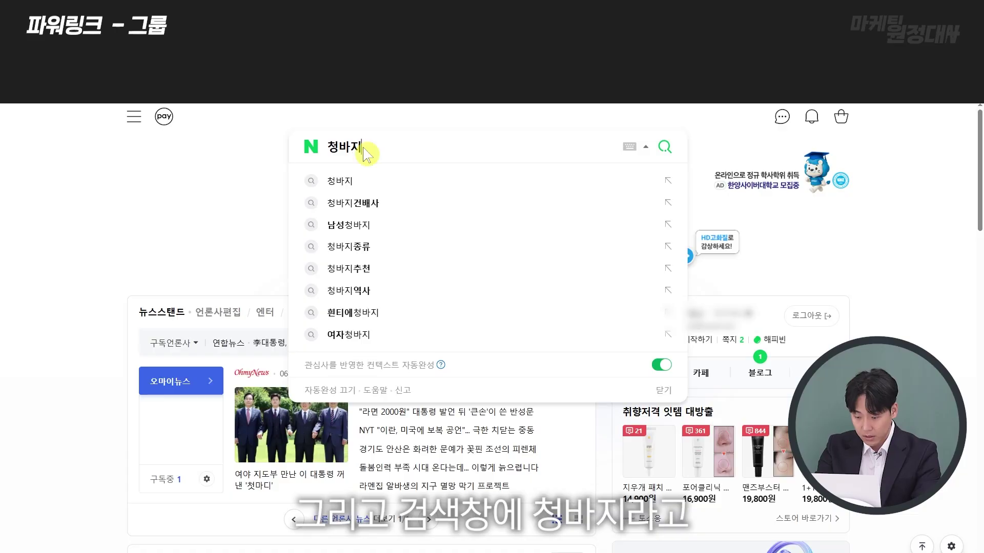
key(Return)
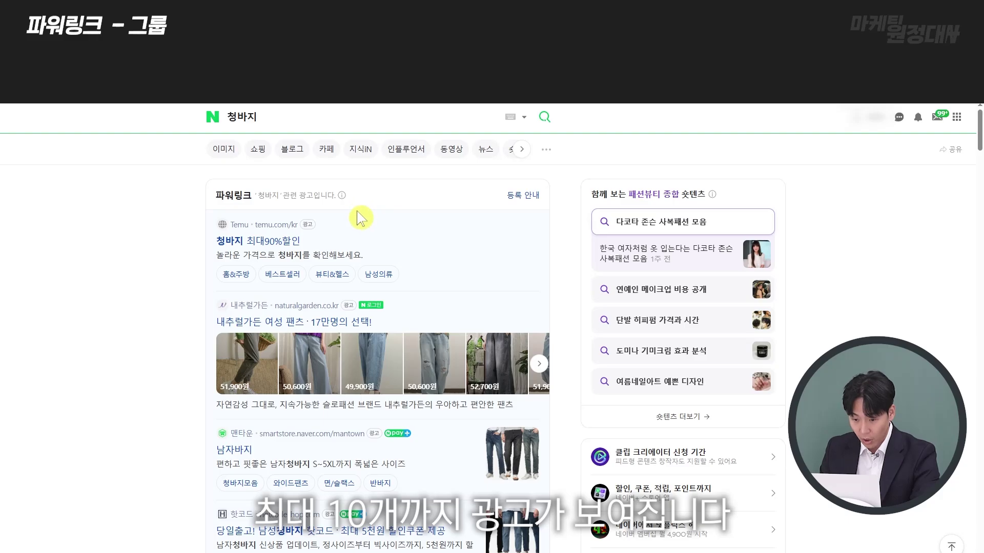
scroll(361, 217, down, 10)
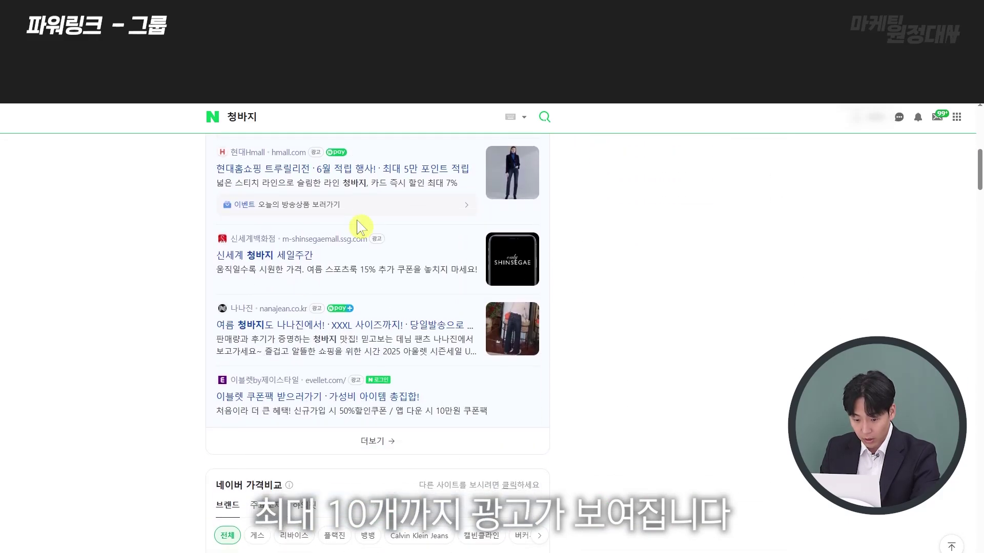
scroll(368, 226, up, 1)
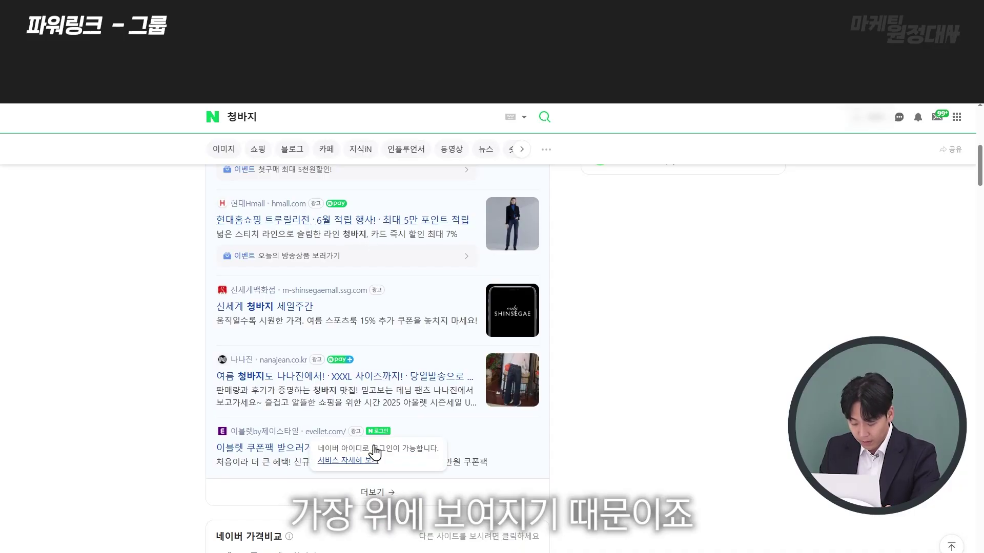
Open the full list of 파워링크 ads for 청바지 and look through the advertisers shown on the page.
scroll(405, 451, down, 4)
click(450, 414)
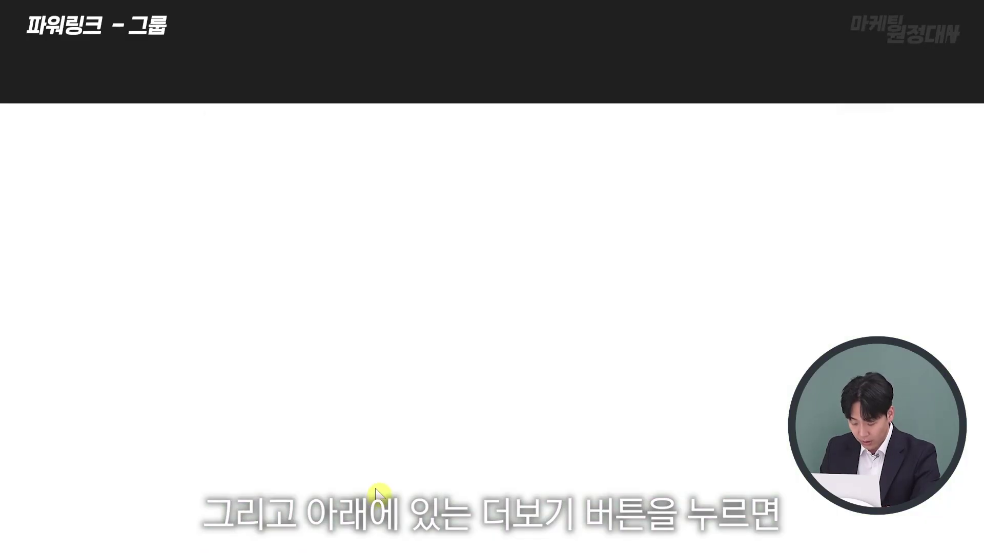
scroll(563, 278, down, 15)
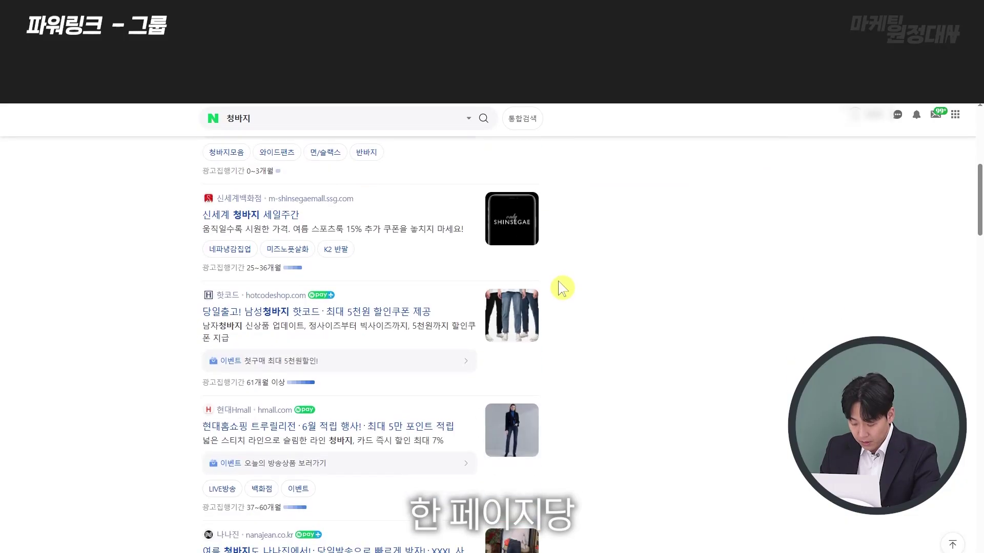
scroll(558, 295, down, 15)
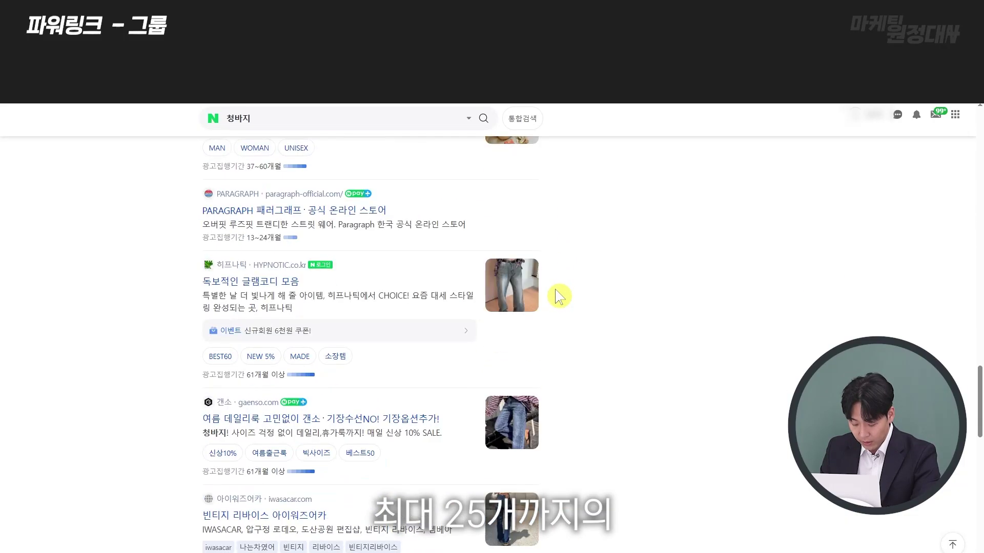
scroll(558, 296, down, 1)
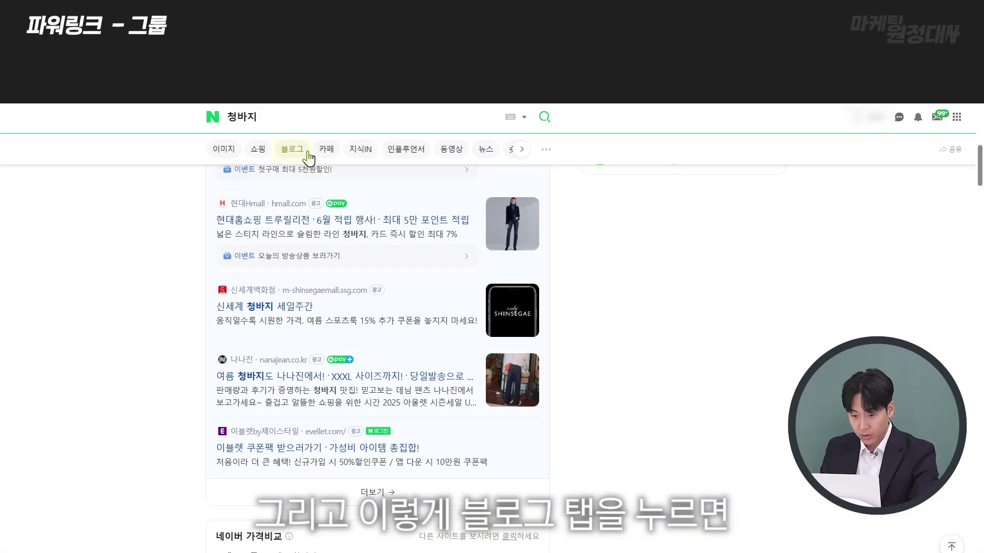
Check the 파워링크 ads shown beside the 청바지 results in the 블로그, 카페 and 지식iN categories.
click(307, 153)
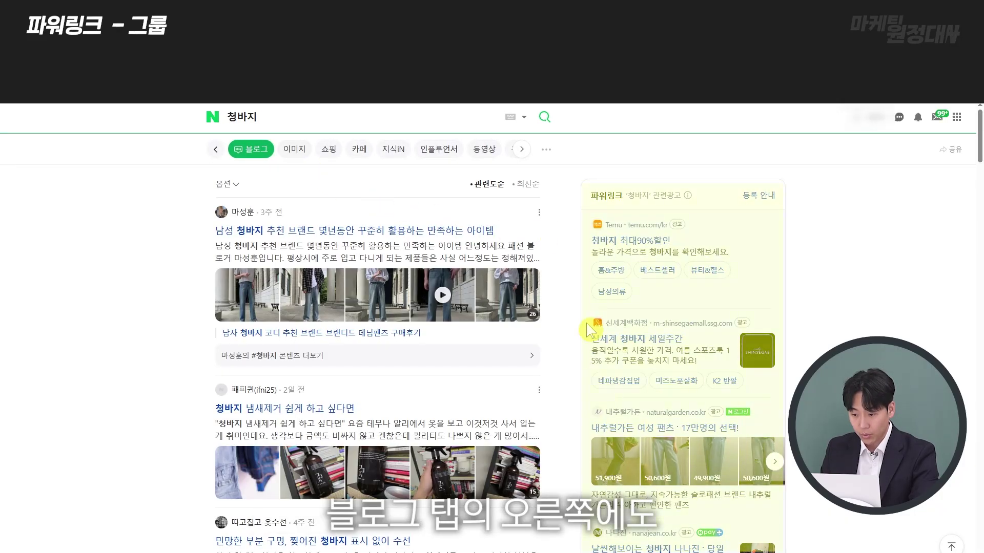
mouse_move(979, 146)
mouse_down()
mouse_move(978, 197)
mouse_move(980, 144)
mouse_up()
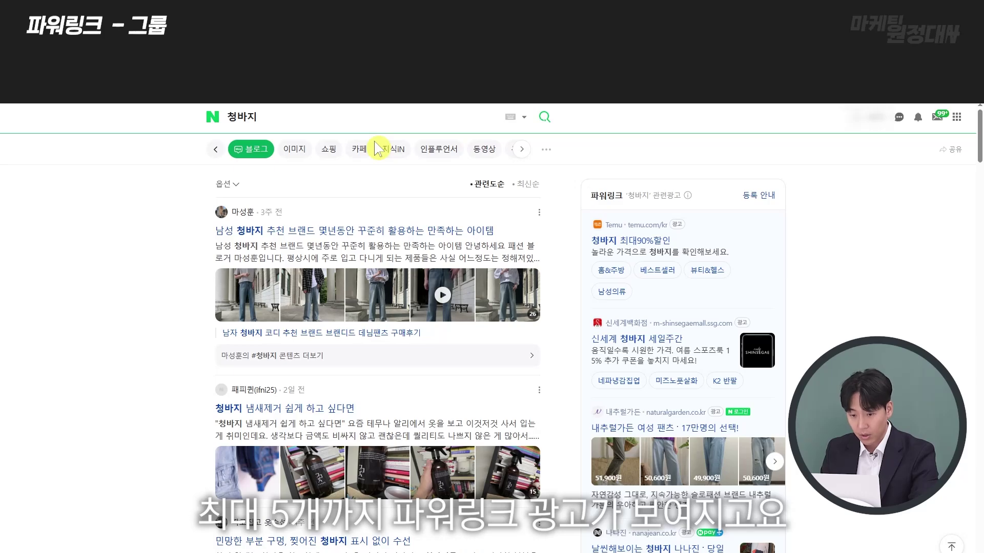
click(354, 149)
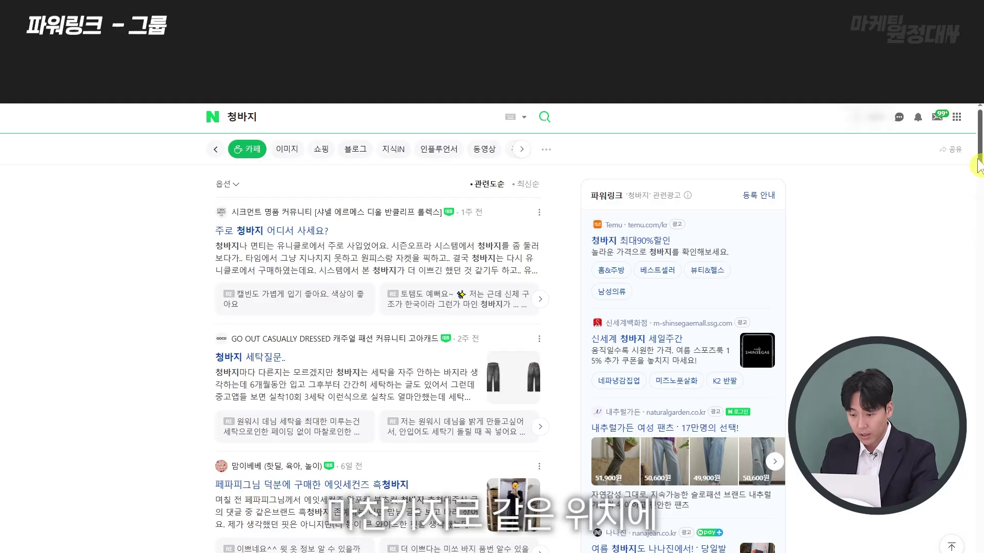
scroll(977, 166, down, 5)
scroll(977, 169, up, 4)
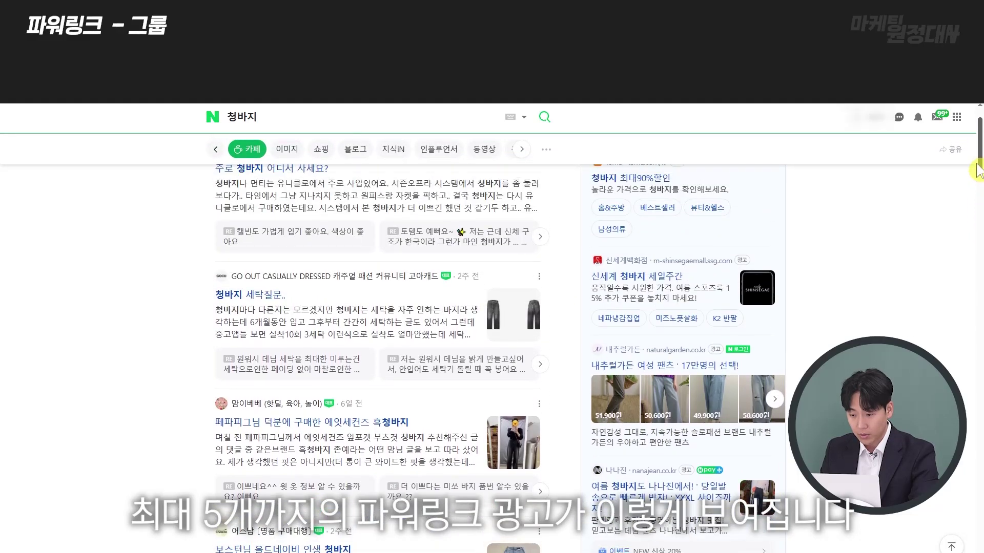
scroll(976, 167, up, 1)
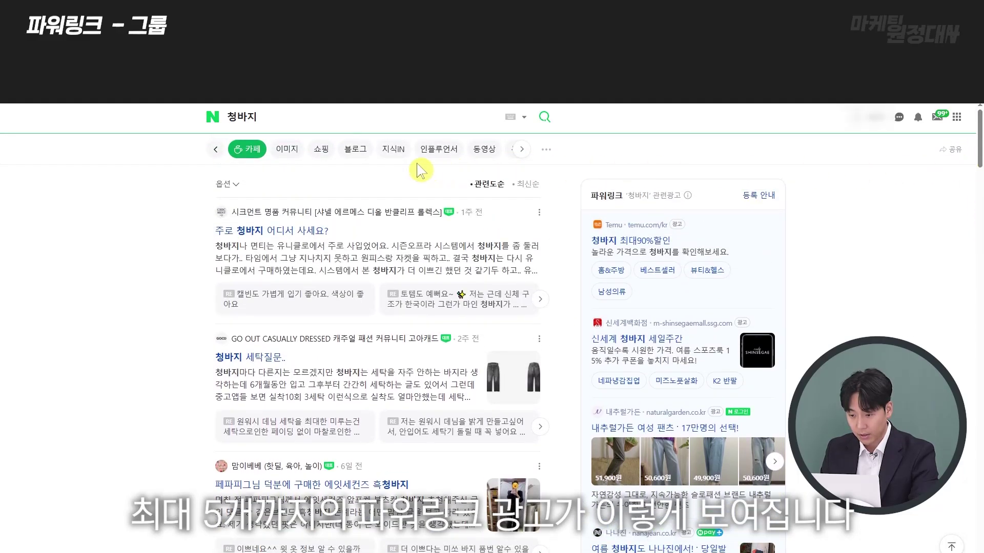
click(383, 153)
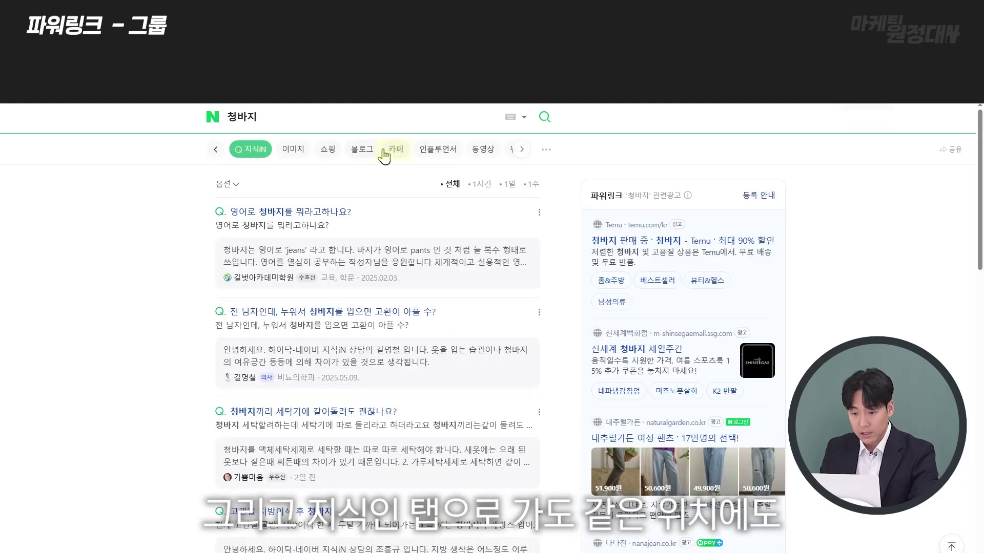
drag(980, 201, 980, 224)
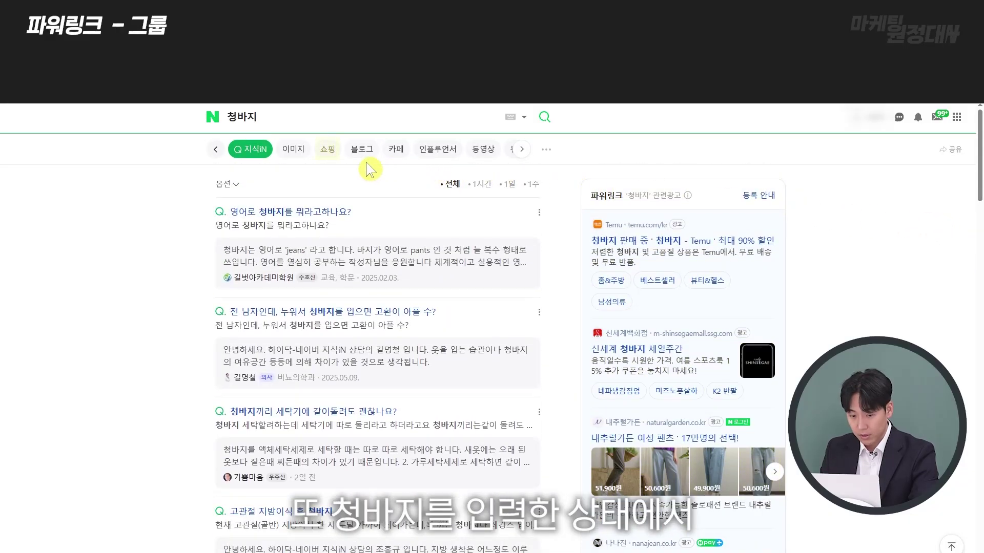
Open the 쇼핑 (가격비교) results for 청바지 and examine the ad area at the end of the page.
click(334, 157)
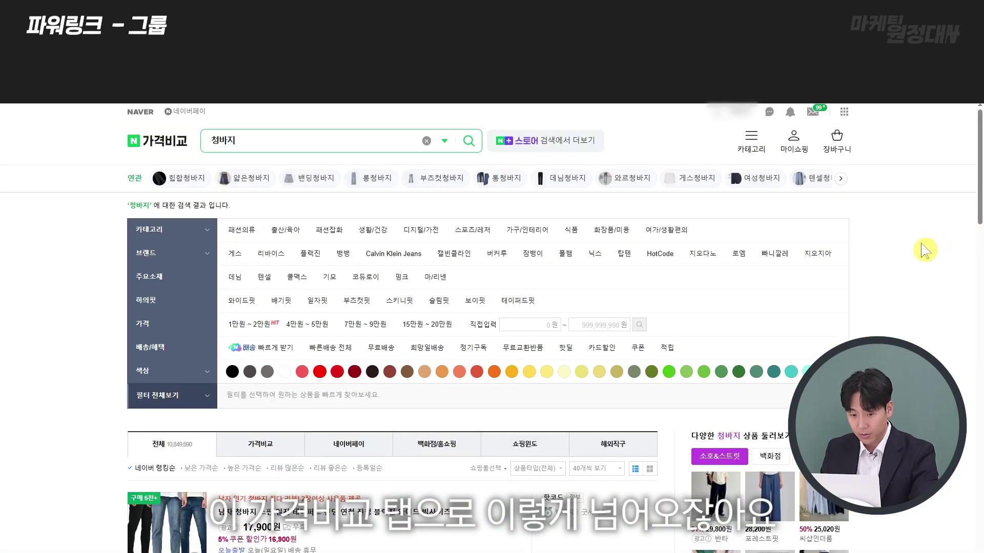
drag(973, 134, 953, 538)
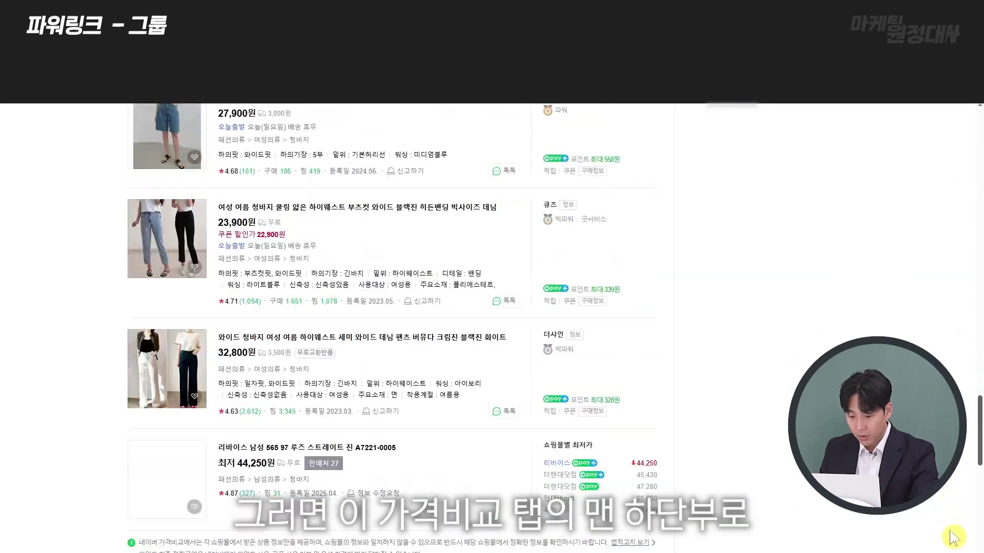
scroll(953, 538, down, 15)
scroll(773, 404, up, 2)
scroll(774, 403, down, 15)
scroll(774, 403, up, 6)
scroll(773, 403, down, 15)
scroll(774, 403, down, 1)
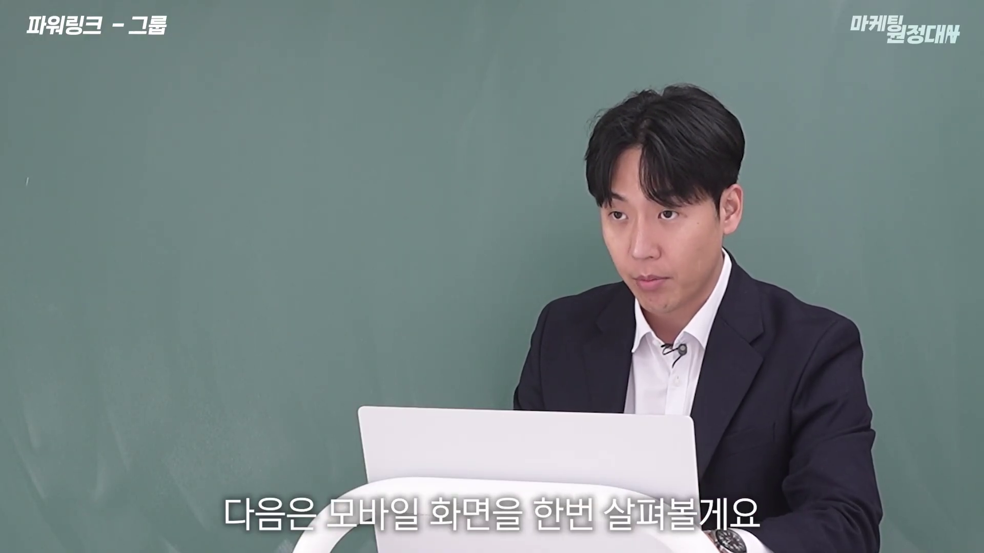
In Naver on the mobile phone, search for 비비크림 and look through its related 파워링크 ads down to 더보기.
text(비비크림)
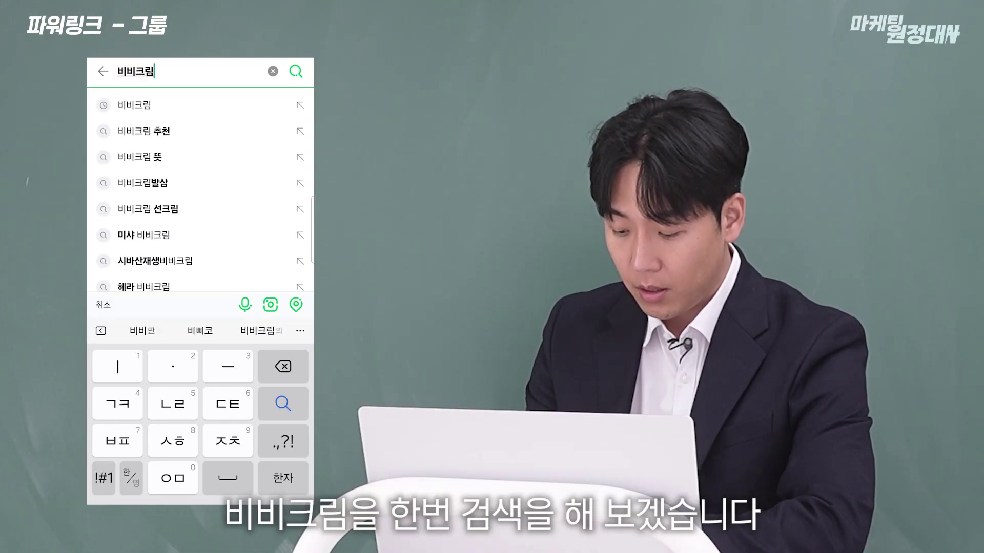
key(Return)
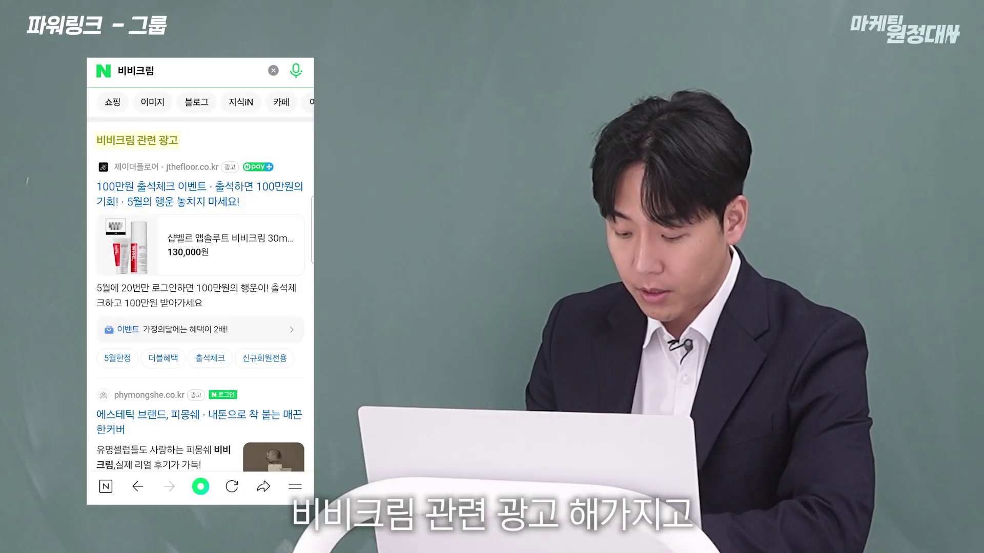
scroll(199, 276, down, 5)
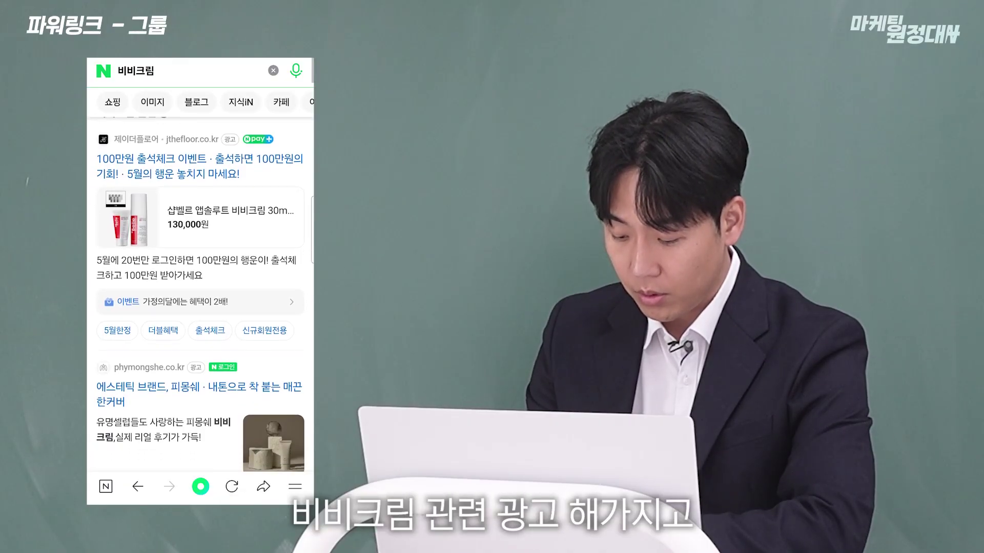
scroll(200, 277, down, 5)
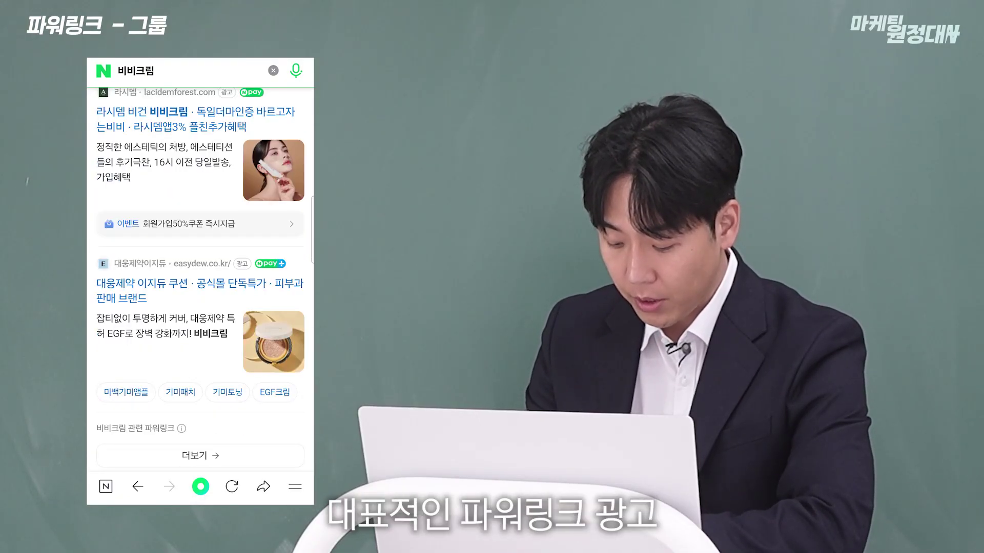
scroll(199, 276, down, 1)
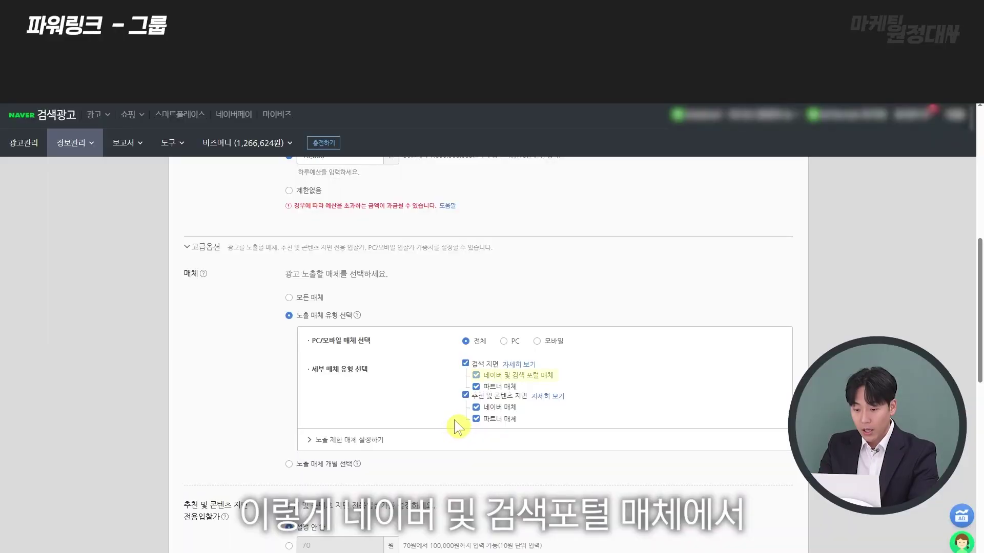
Back in the Naver 검색광고 ad group settings, examine the 네이버 및 검색 포털 매체 and 파트너 매체 options under 검색 지면.
drag(485, 378, 553, 377)
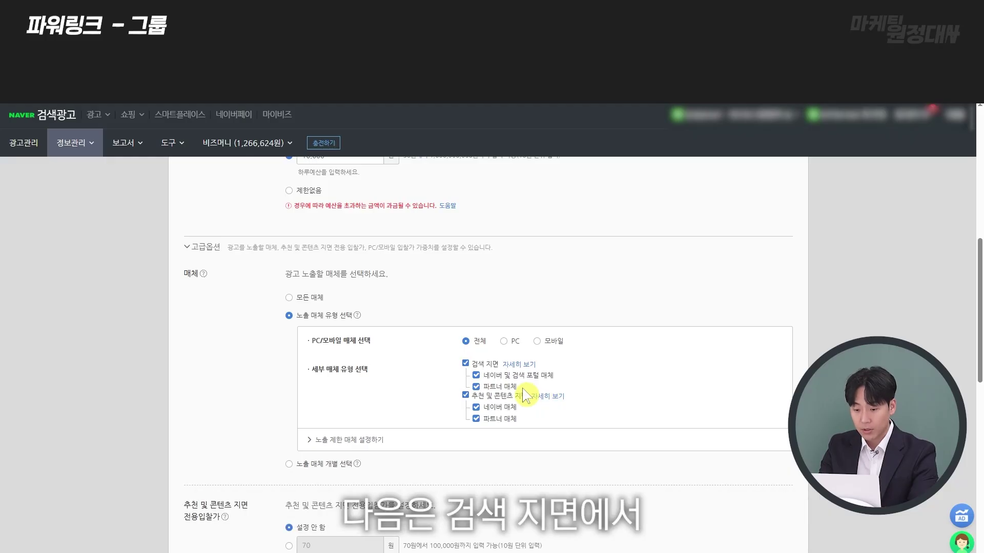
drag(486, 389, 524, 396)
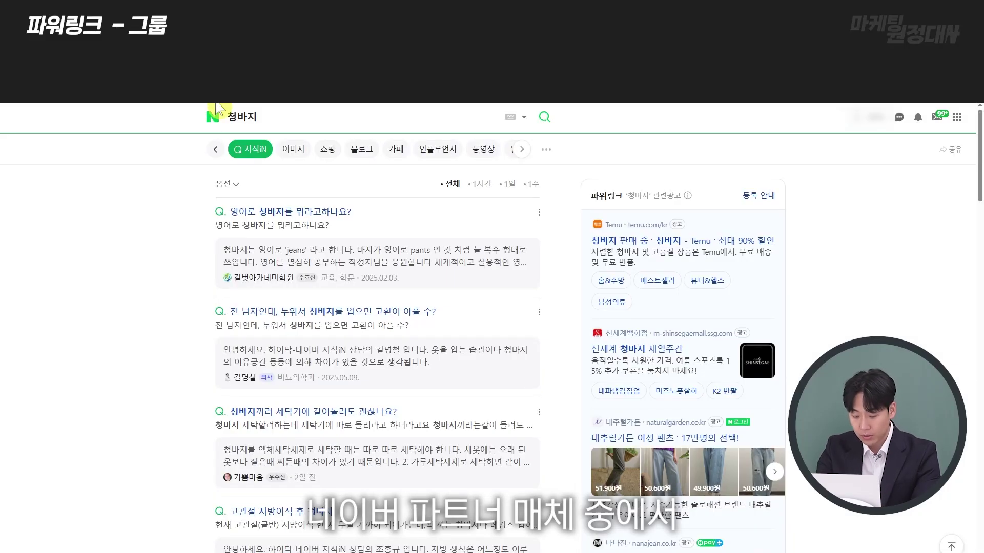
From the Naver home page, search for 다음 and open the Daum site.
click(217, 122)
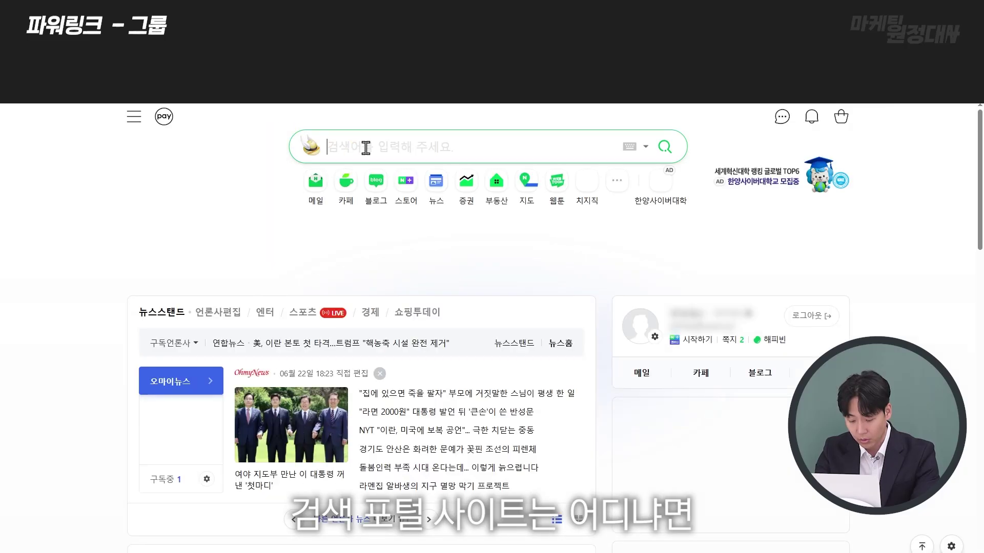
text(다음)
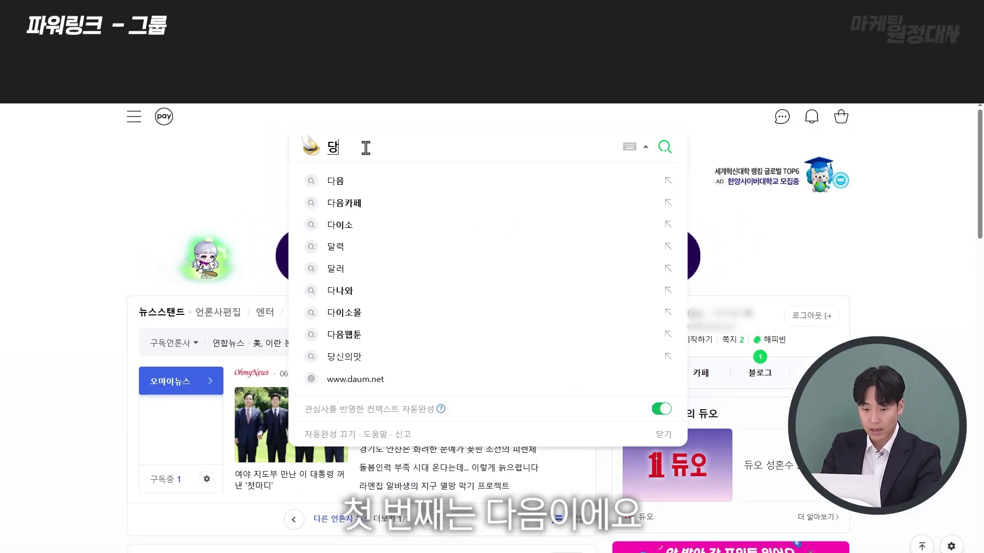
key(Return)
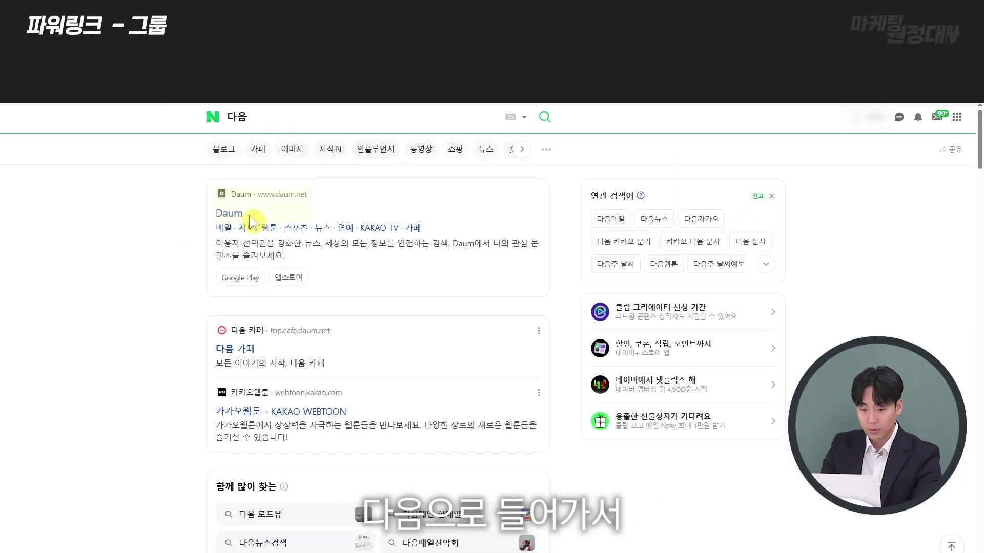
click(241, 215)
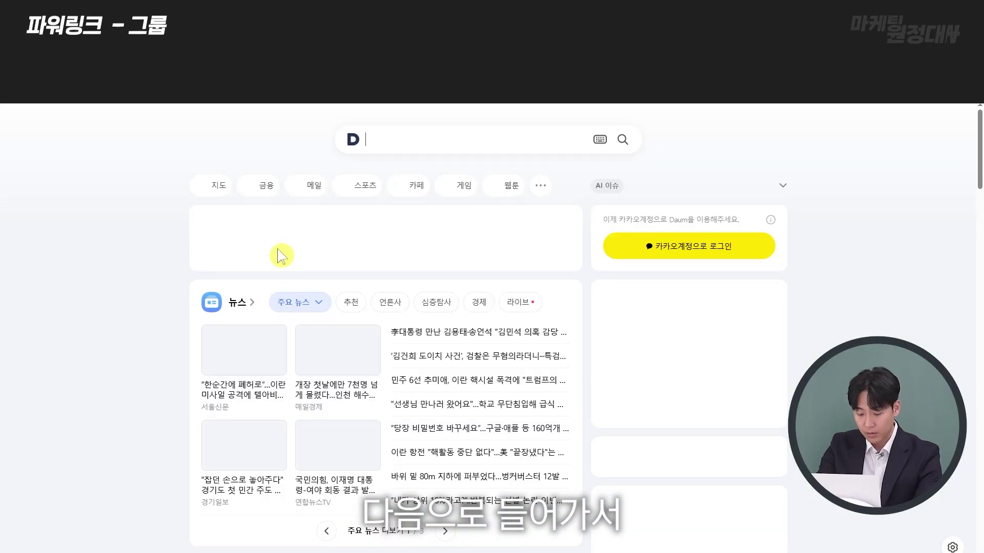
Search Daum for 청바지 and look at the 파워링크 ads in its results.
text(청바지)
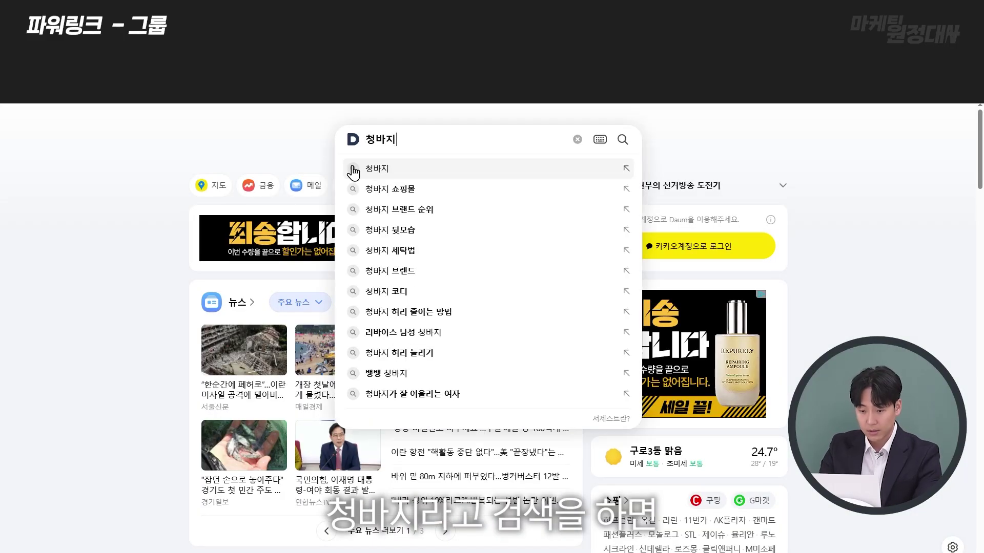
key(Return)
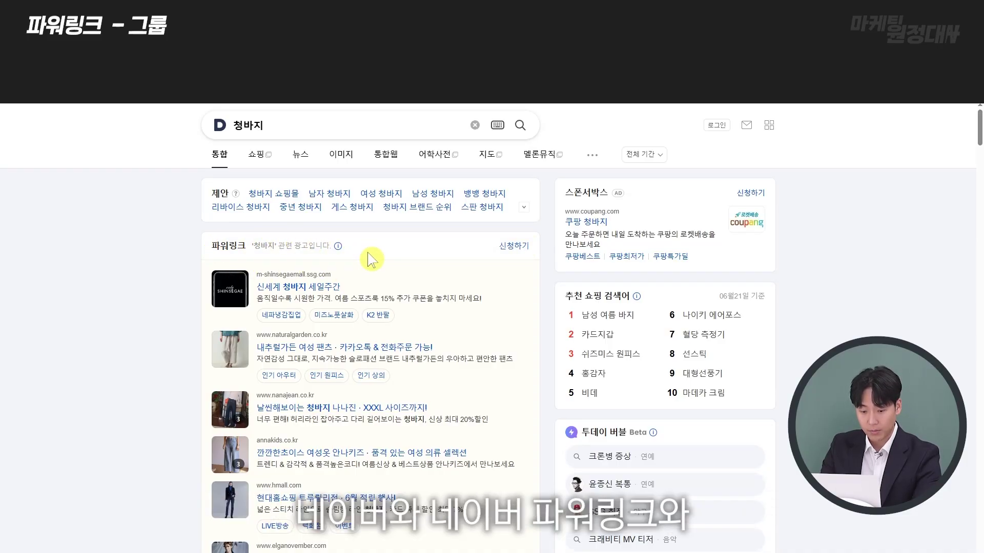
mouse_move(979, 134)
mouse_down()
mouse_move(978, 163)
mouse_move(979, 132)
mouse_up()
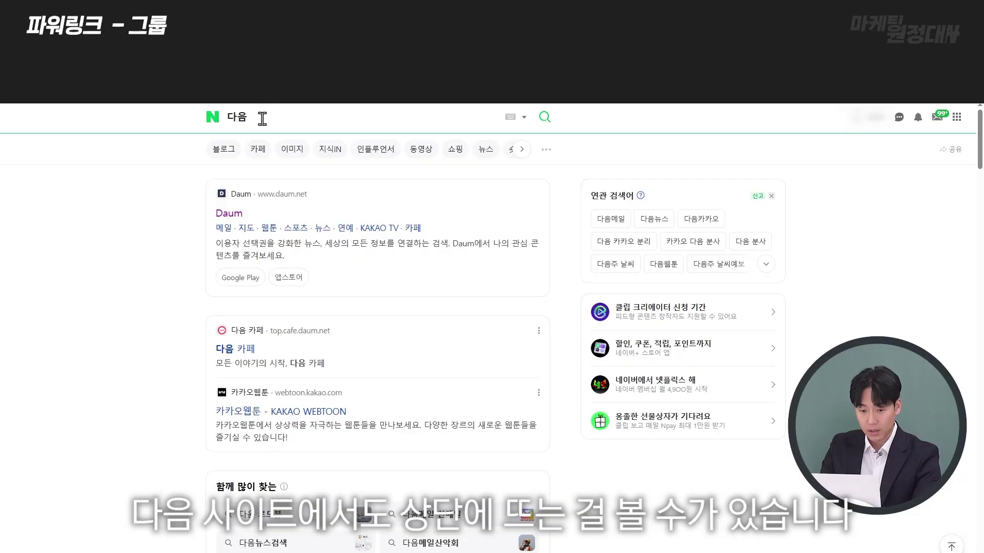
Return to the Naver results, replace the search term with zum, and open the zum portal site.
click(261, 119)
key(BackSpace)
key(BackSpace)
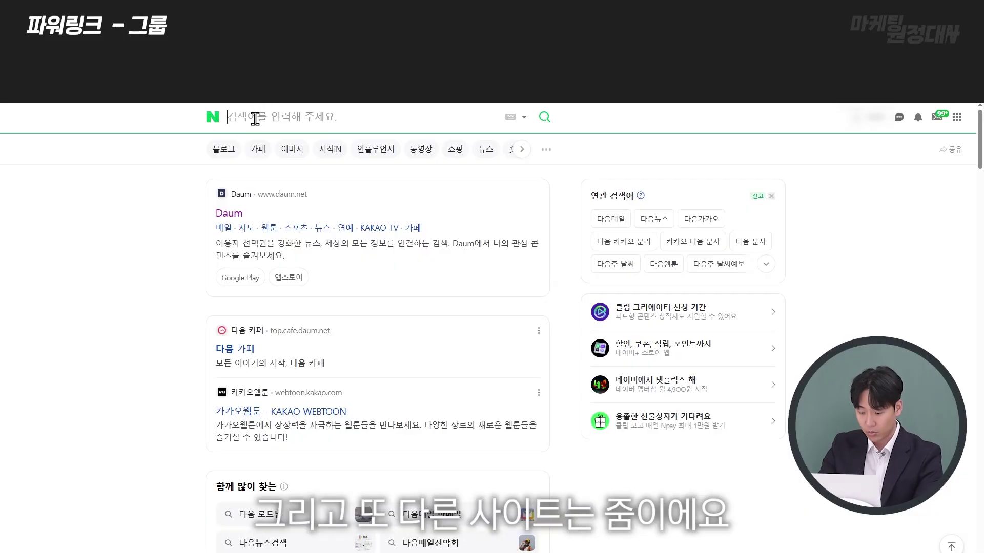
text(zum)
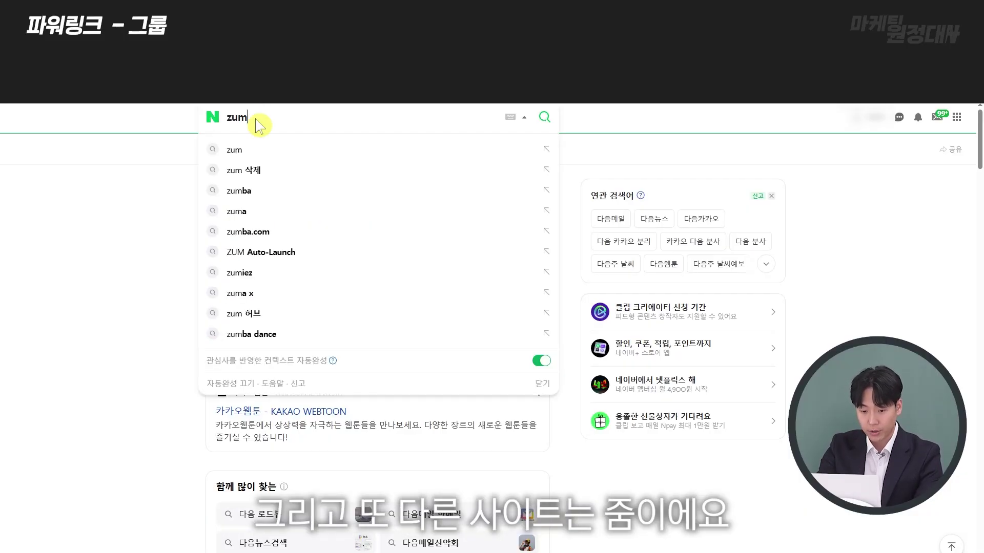
key(Return)
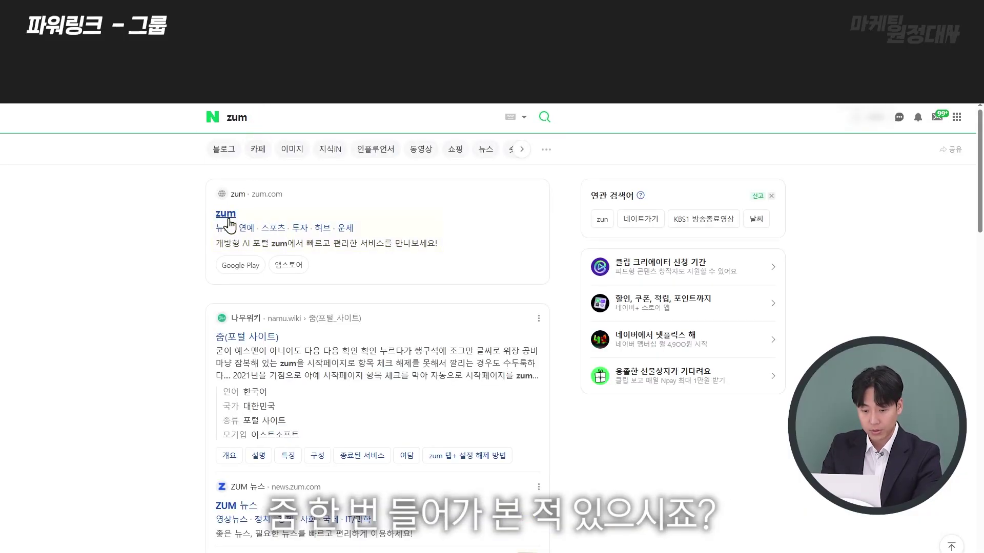
click(229, 218)
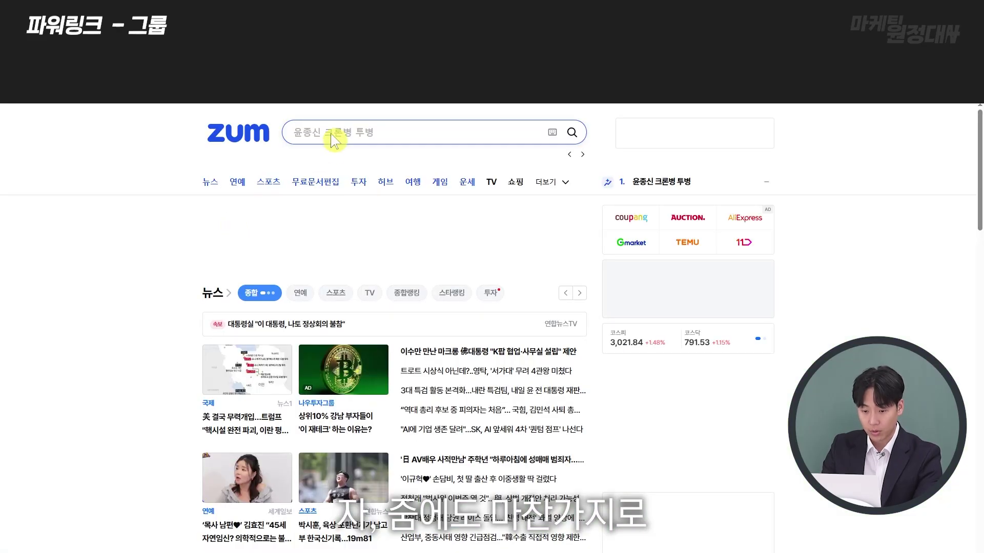
Search zum for 청바지 and look at the 파워링크 ads in its results.
click(336, 126)
text(청바지)
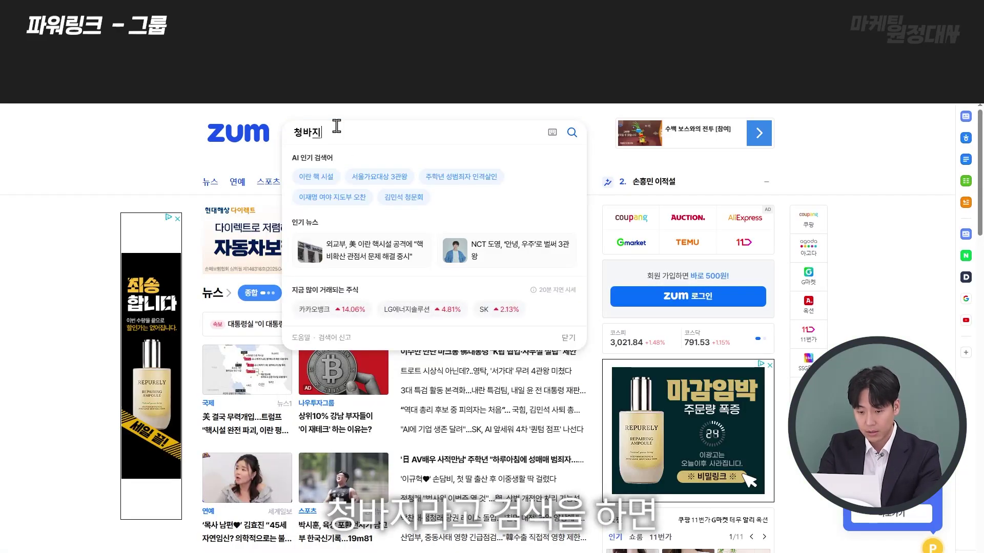
key(Return)
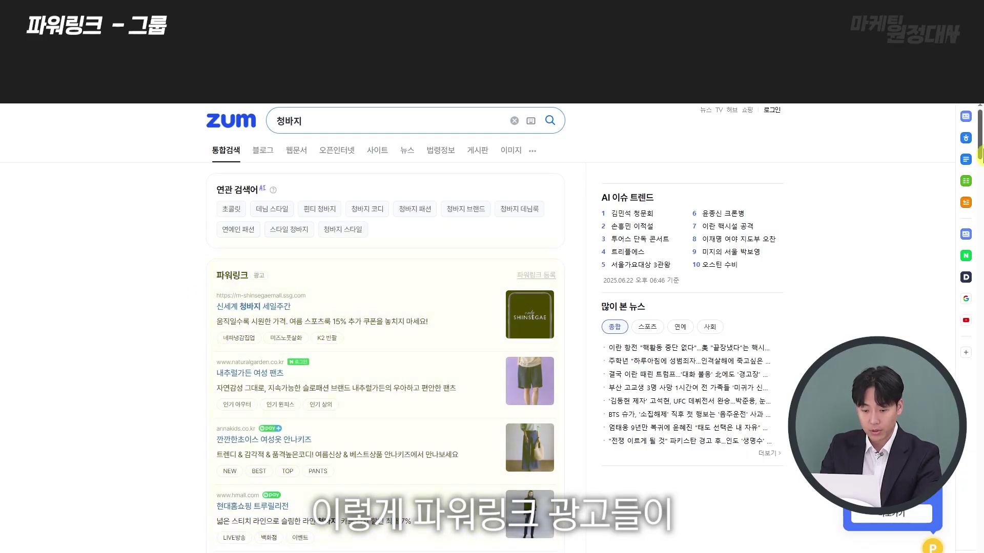
drag(979, 156, 980, 163)
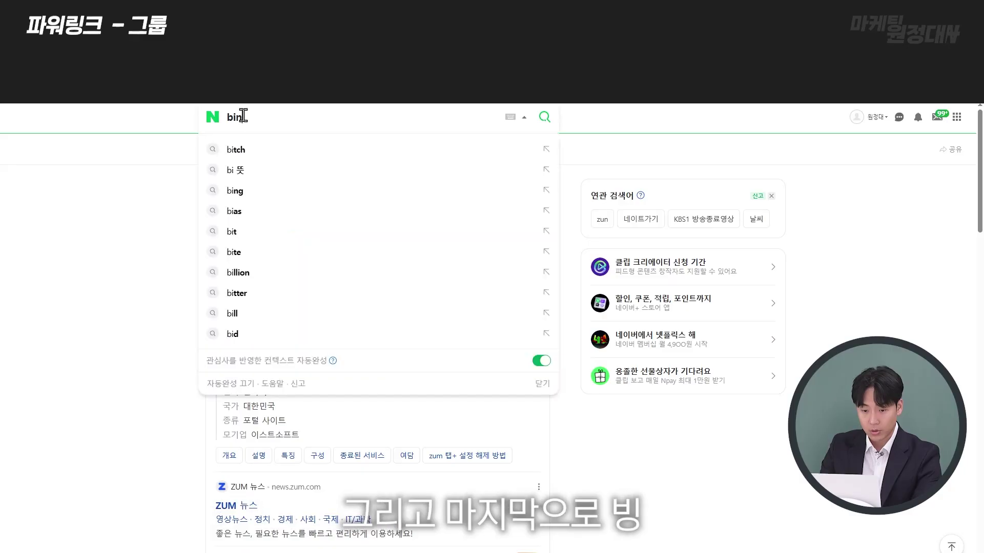
Search Naver for bing and open the Microsoft Bing site from the results.
key(Return)
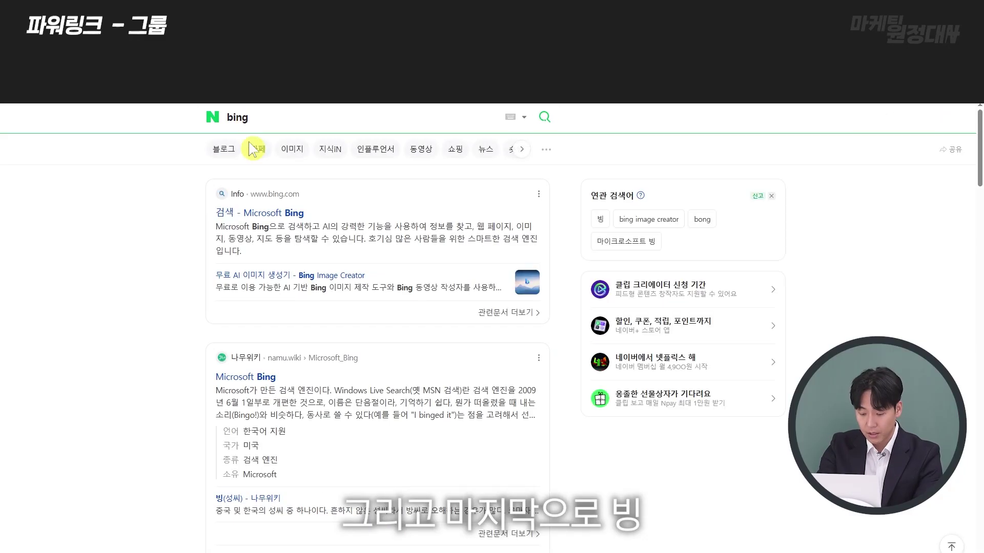
click(268, 214)
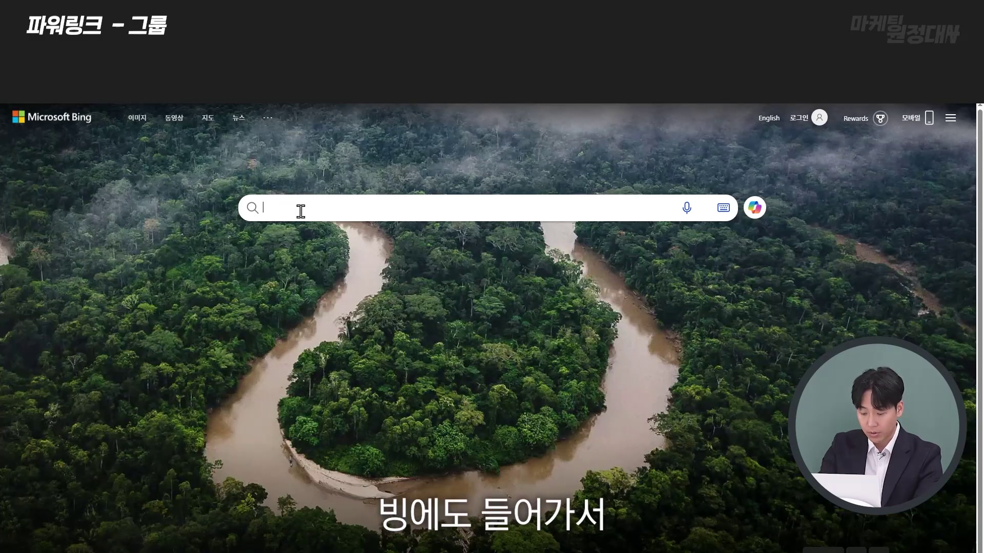
Search Bing for 청바지 and look at the listings marked 광고 in its results.
text(청바지)
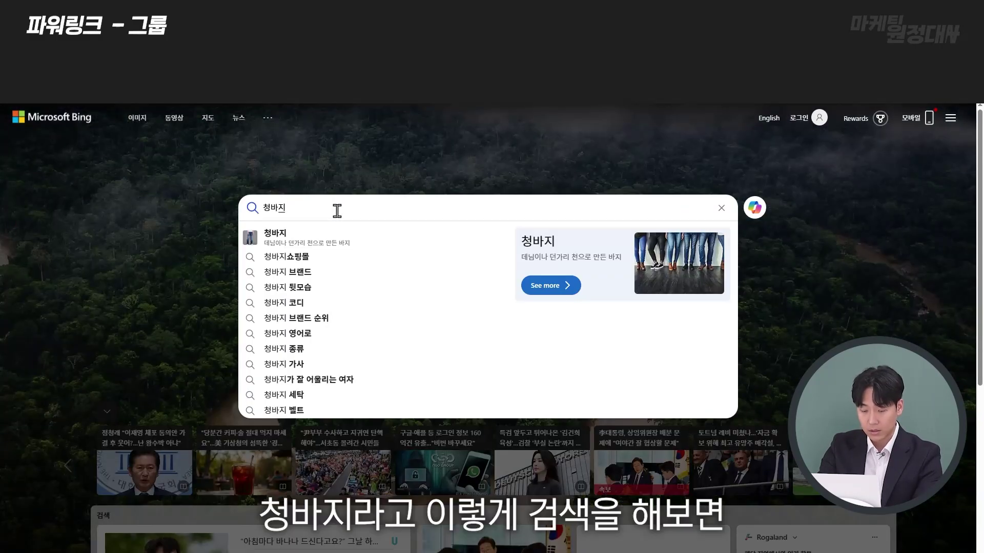
key(Return)
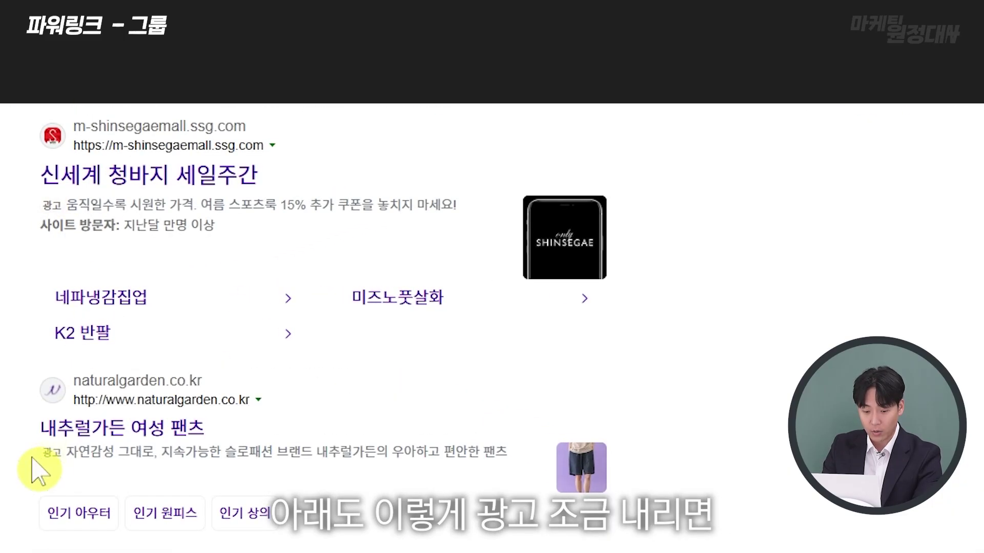
scroll(46, 468, down, 6)
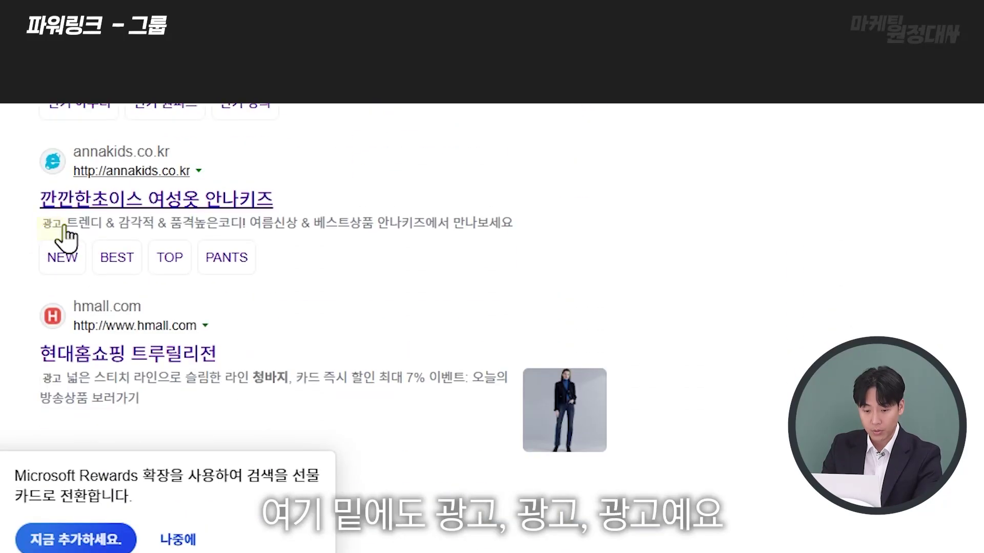
scroll(48, 220, down, 3)
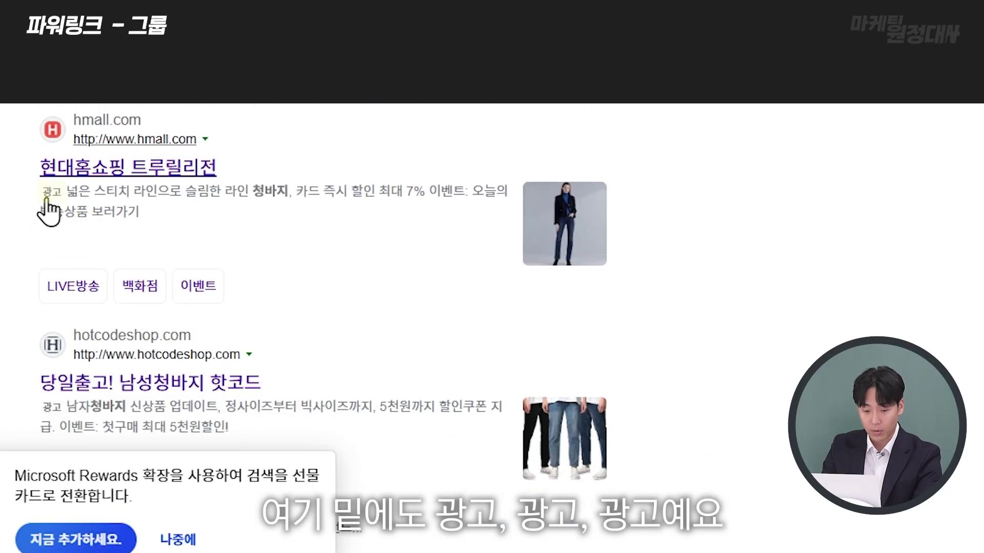
scroll(48, 241, down, 3)
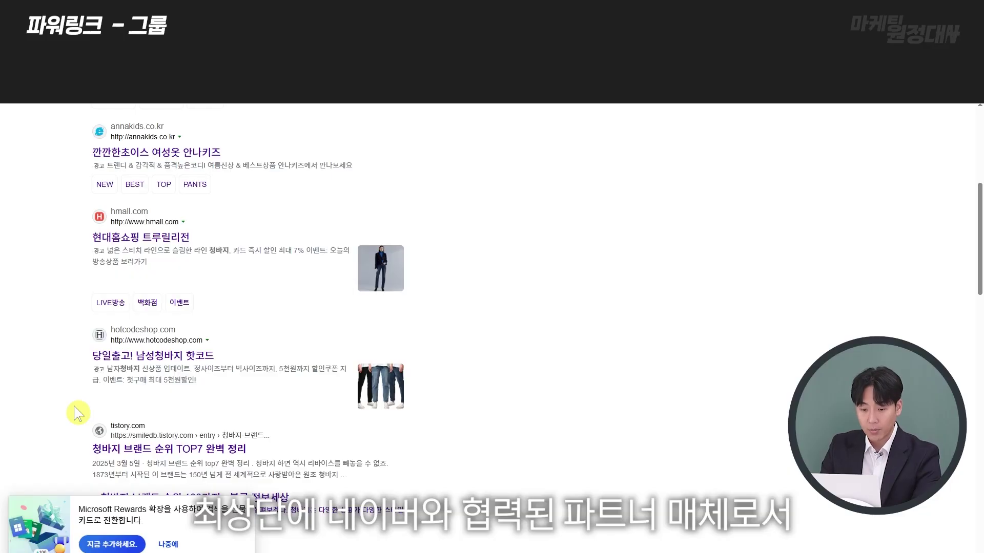
scroll(78, 413, up, 6)
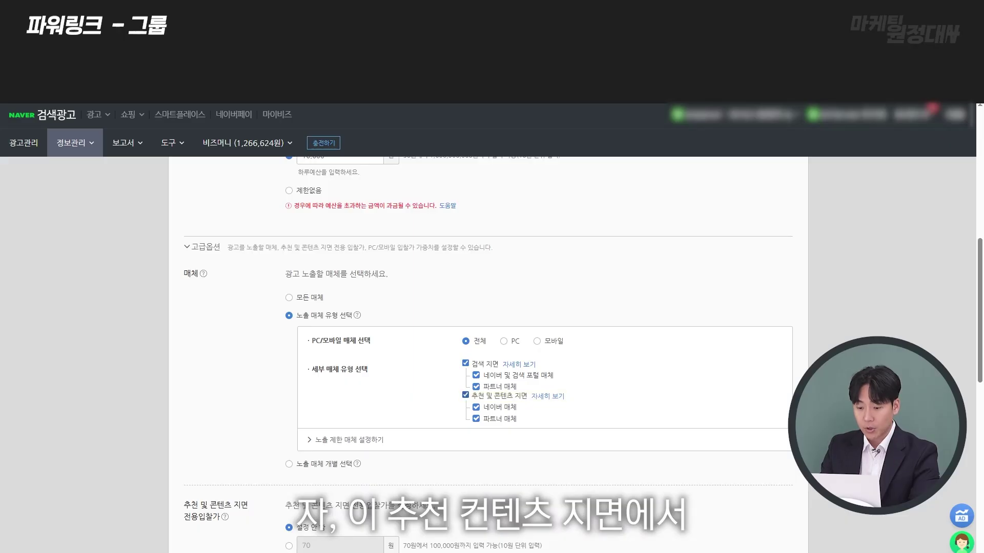
For the 네이버 매체 placement, search Naver for 청바지 and show the 블로그 results.
drag(517, 407, 482, 409)
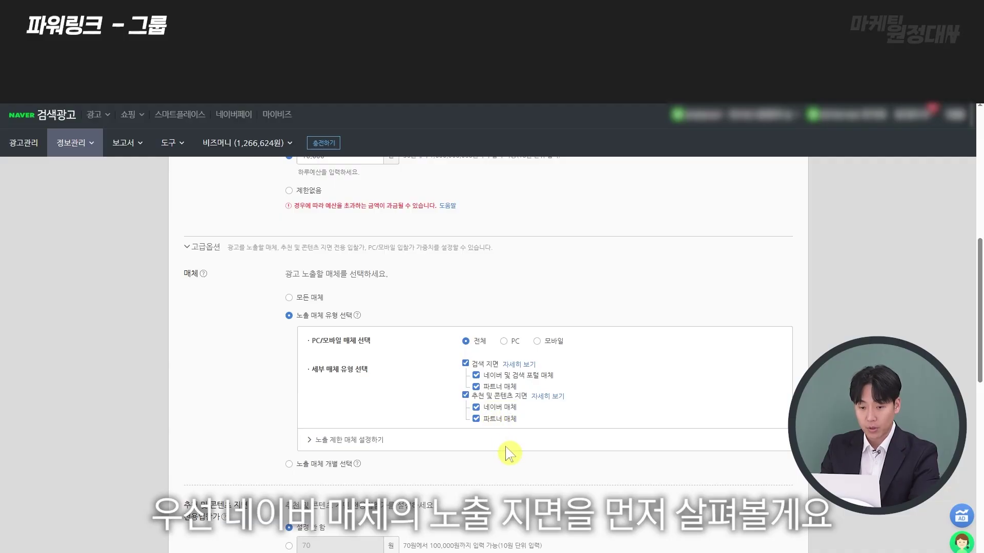
text(청바지)
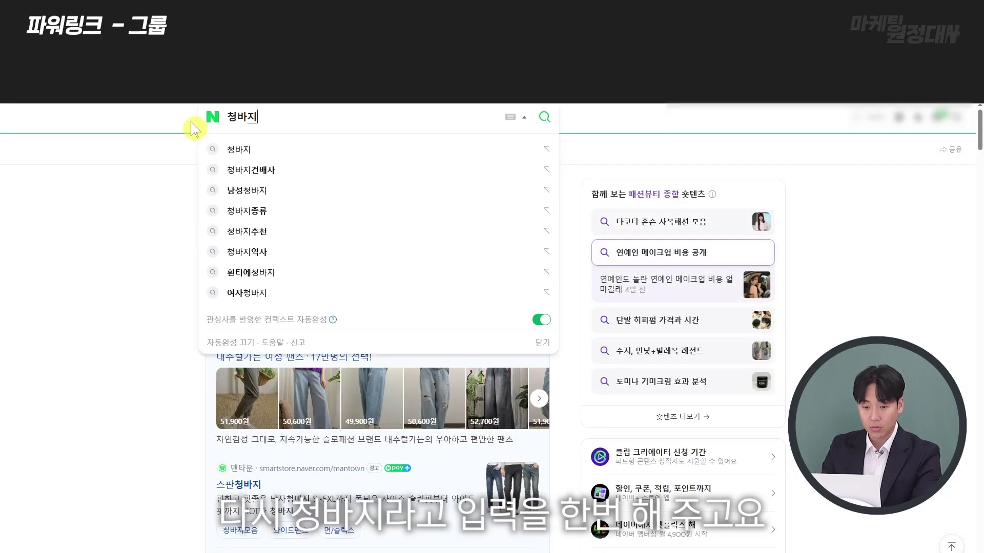
key(Return)
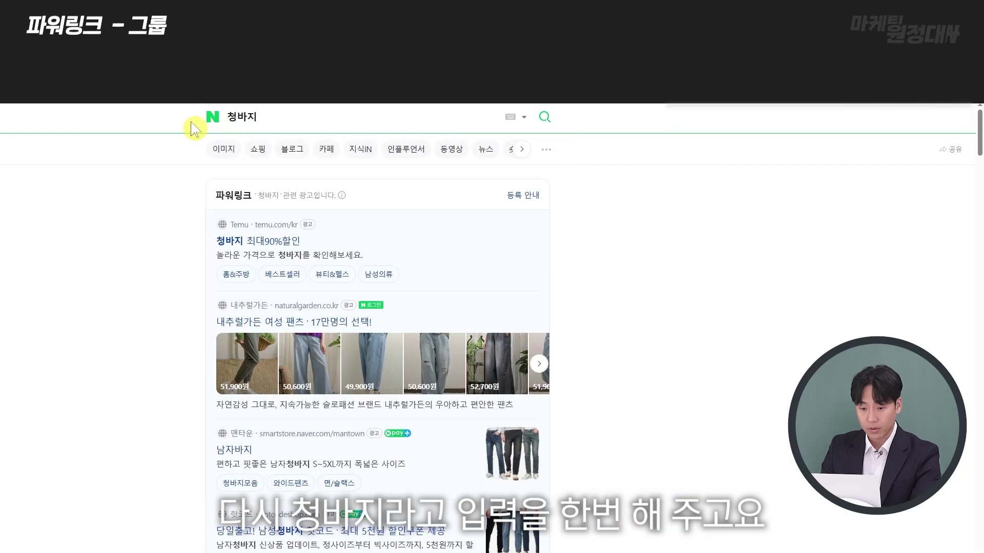
click(298, 154)
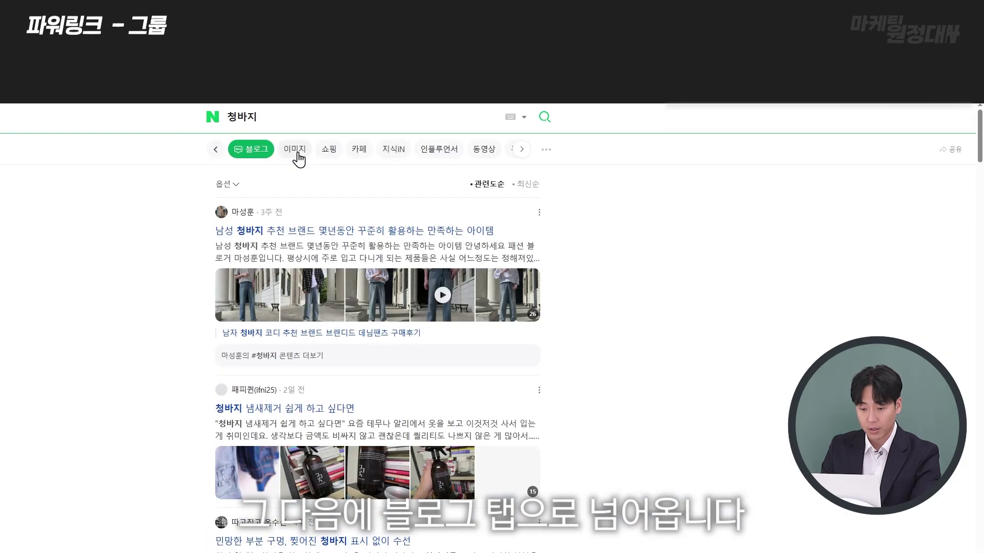
Open the first blog post on men's 청바지 brands and look at the 파워링크 ads below the post.
click(314, 231)
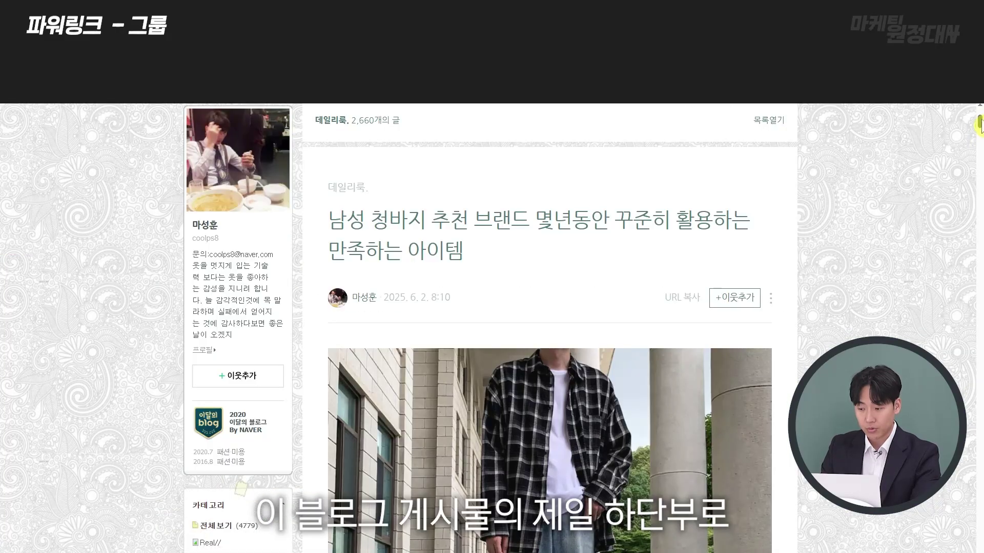
drag(978, 125, 937, 551)
scroll(451, 307, down, 7)
scroll(451, 251, up, 4)
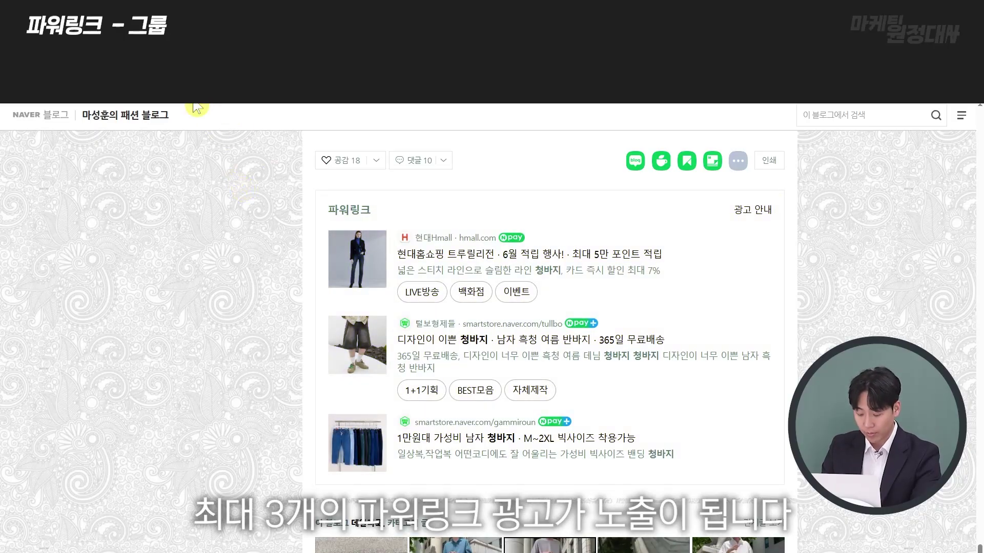
Return to the Naver results, show the 카페 results, and check the end of the 청바지 세탁질문 post for ads.
key(alt+Left)
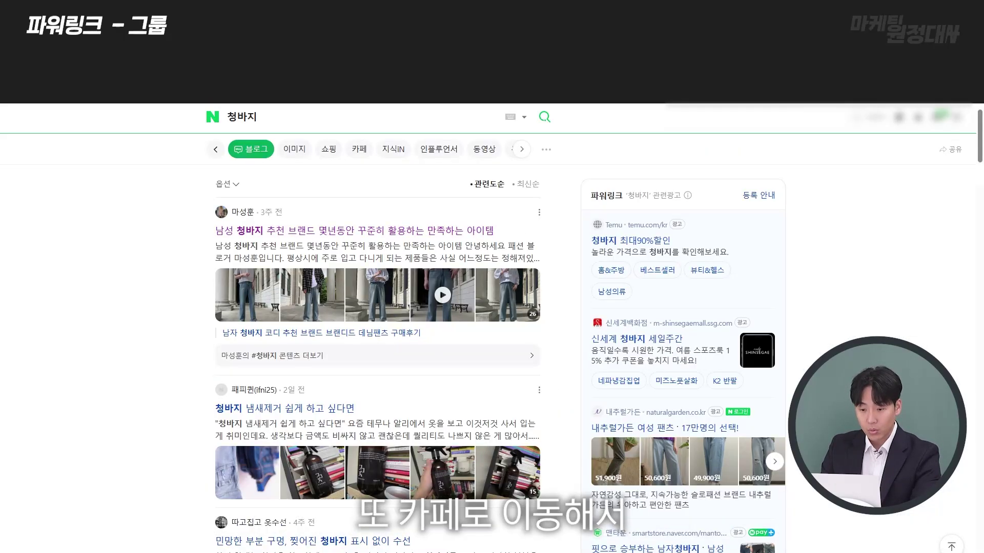
click(359, 149)
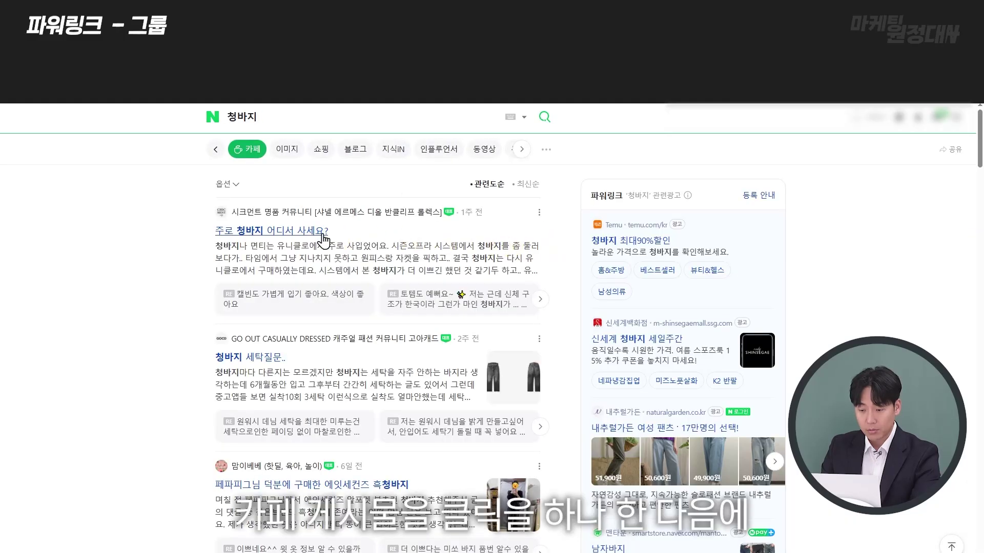
click(255, 357)
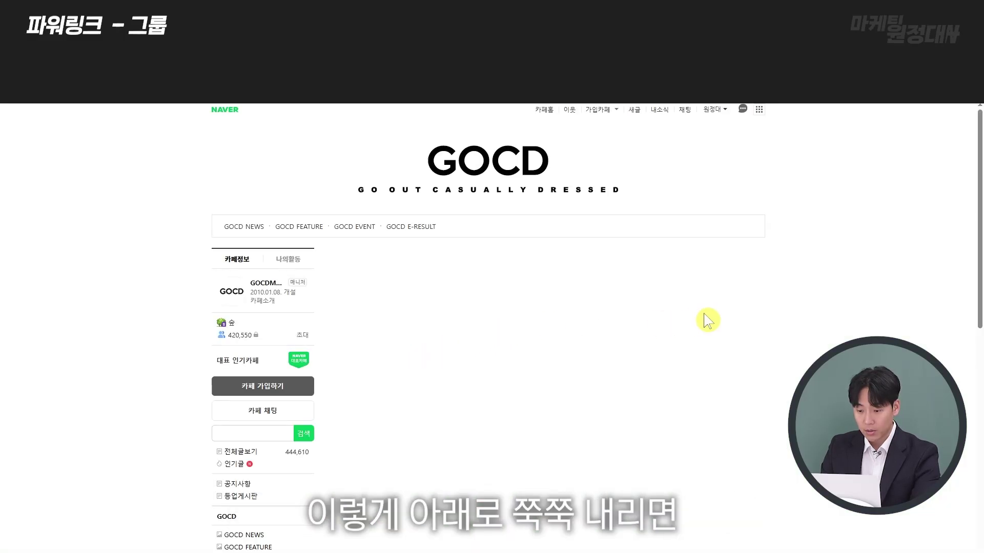
scroll(763, 331, down, 9)
scroll(776, 338, down, 15)
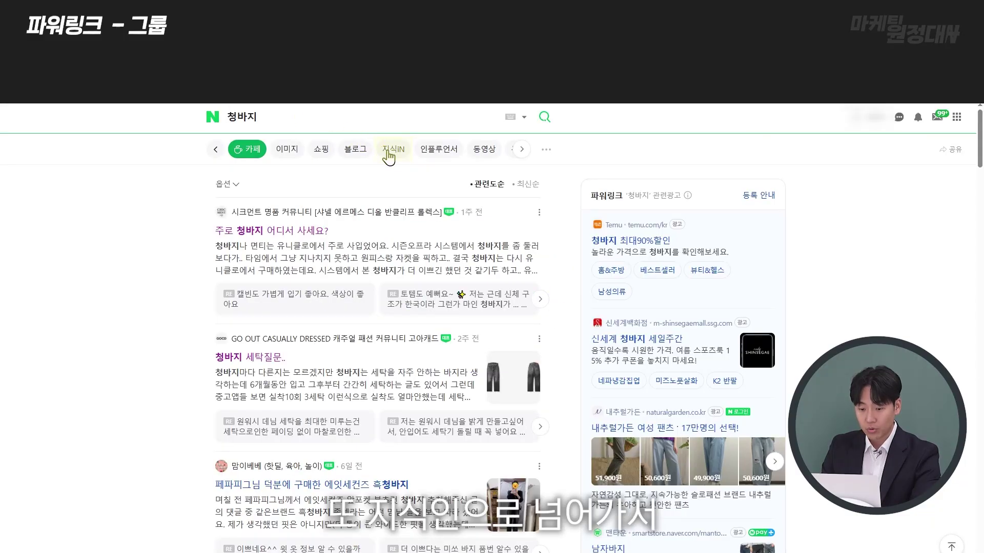
Show the 지식iN results for 청바지 and check the first question's page for ads.
click(387, 152)
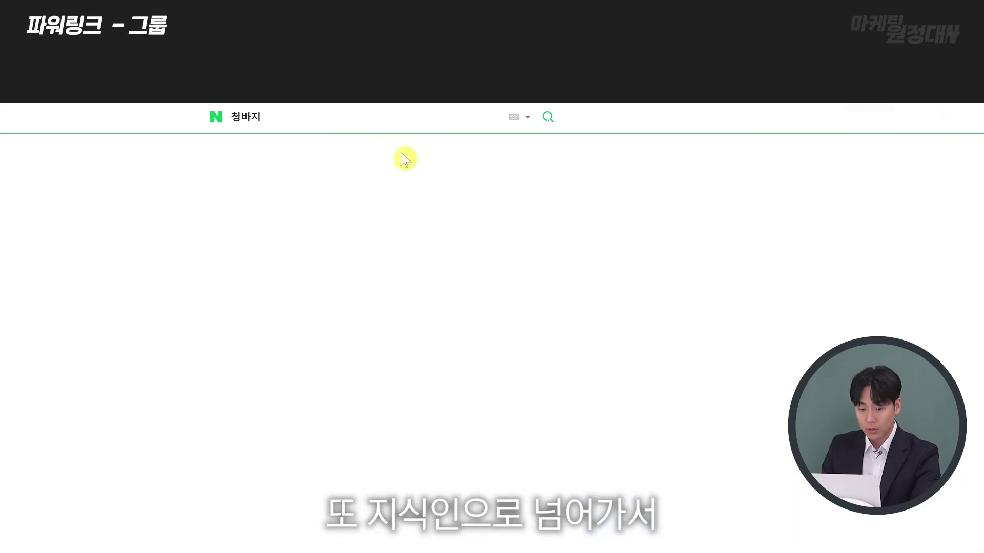
click(325, 217)
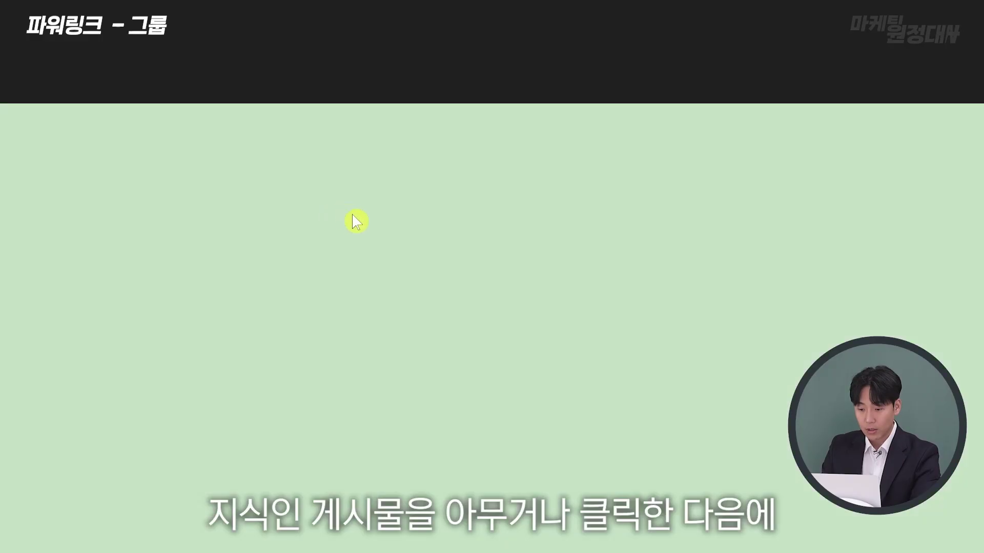
scroll(620, 329, down, 5)
scroll(620, 328, down, 10)
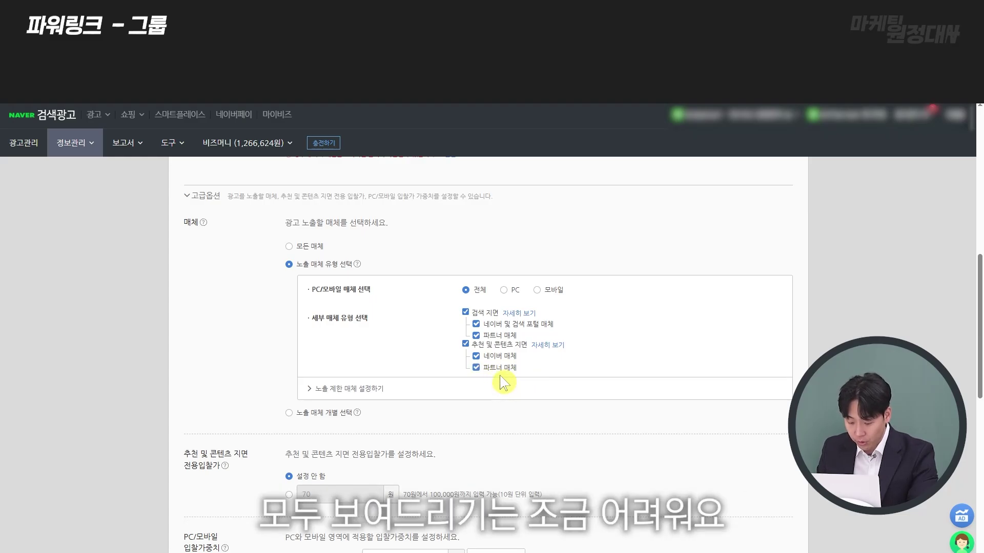
Expand 노출 제한 매체 설정하기 in the ad group's media options and browse the 검색한 매체 list across its first, middle and last pages.
click(370, 391)
scroll(617, 395, down, 4)
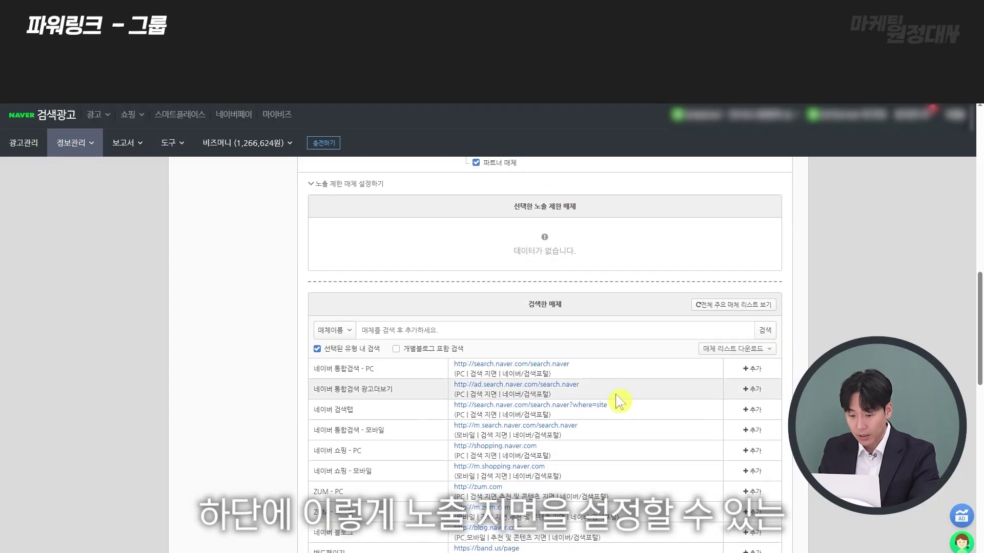
scroll(616, 395, down, 2)
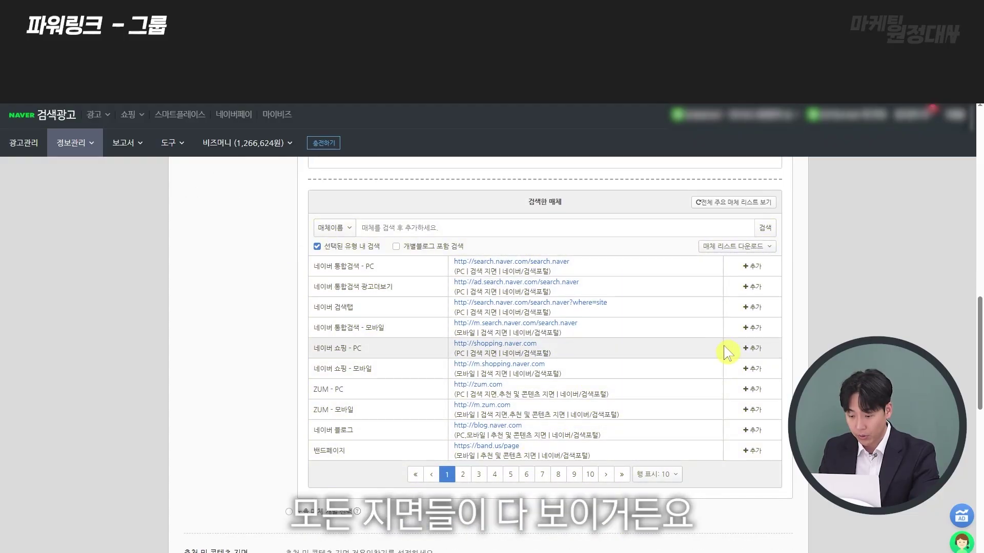
click(590, 474)
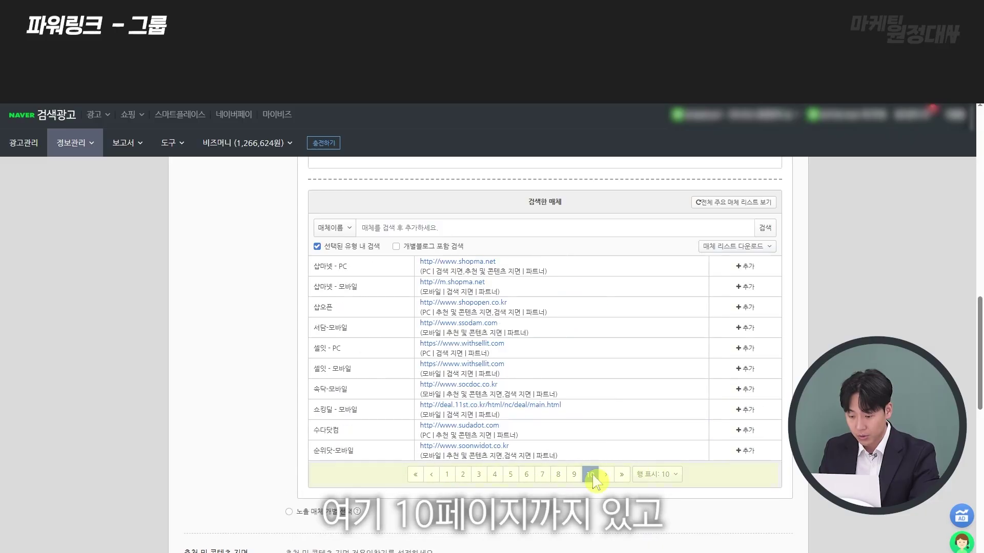
click(622, 475)
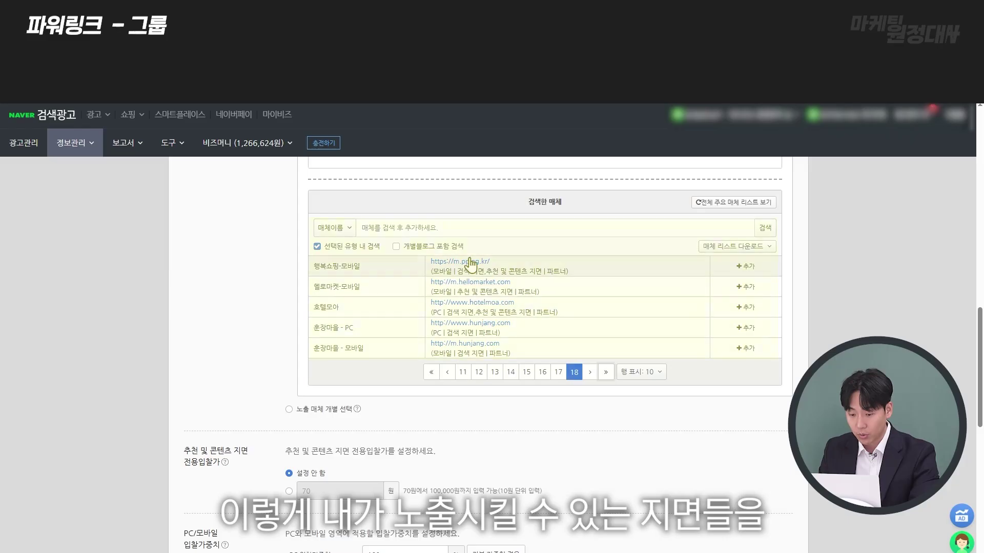
click(437, 375)
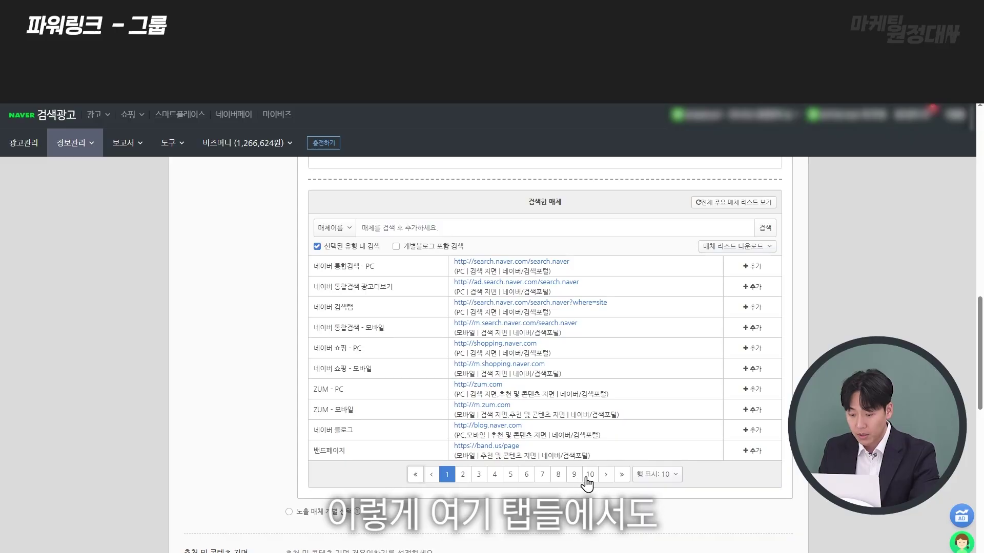
click(470, 476)
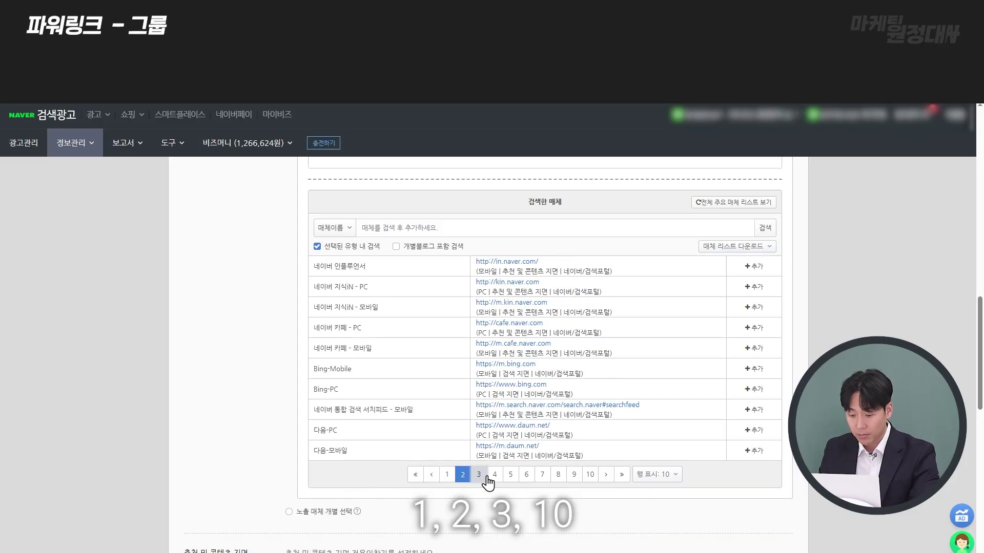
click(480, 475)
click(590, 475)
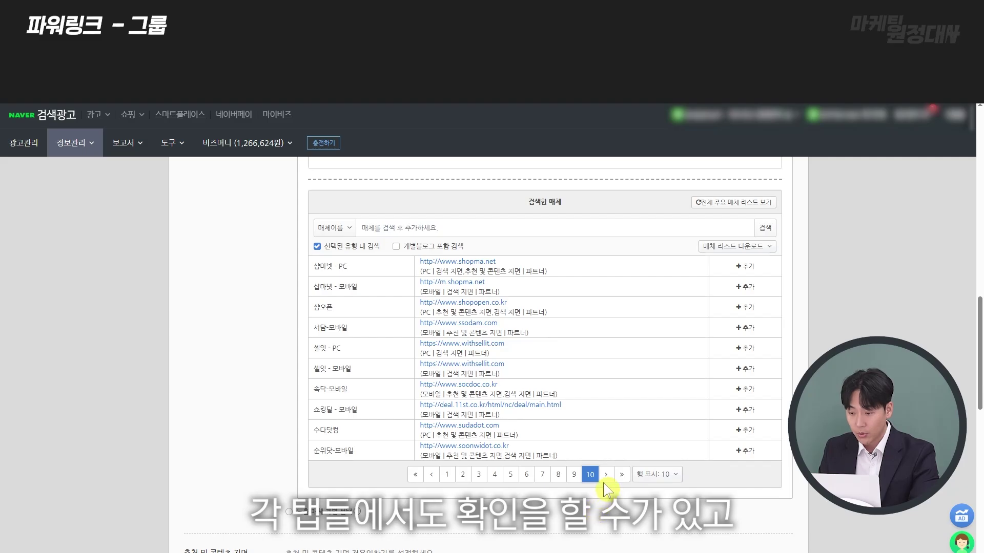
Download the 주요 매체 리스트 from the media list.
click(728, 247)
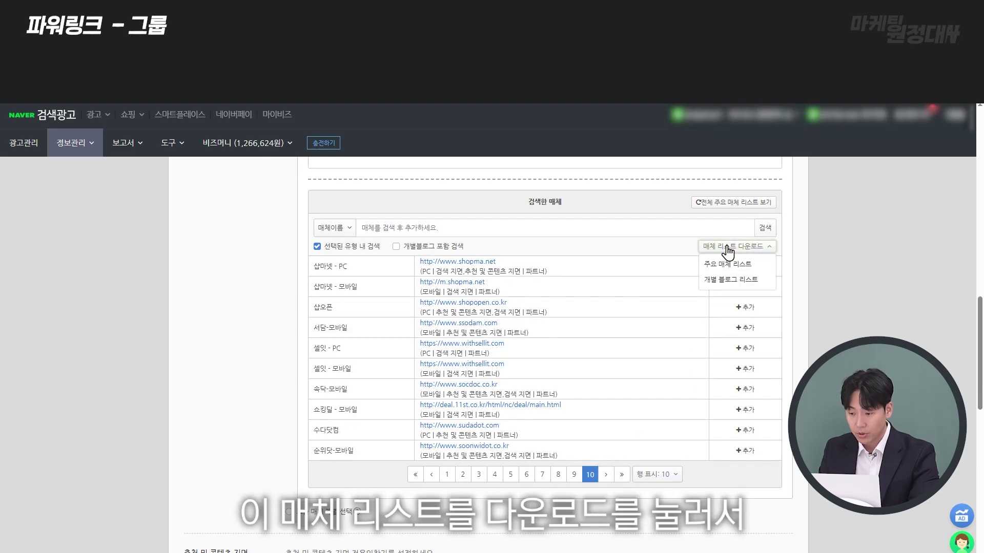
click(727, 264)
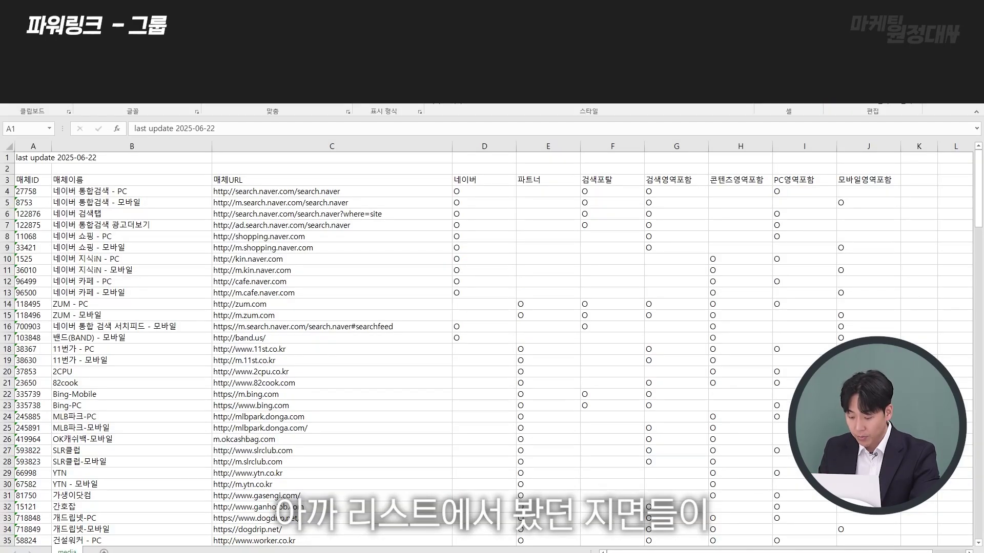
Examine the downloaded spreadsheet's media names, URLs and the type columns from 네이버 to 모바일영역포함.
drag(136, 191, 141, 529)
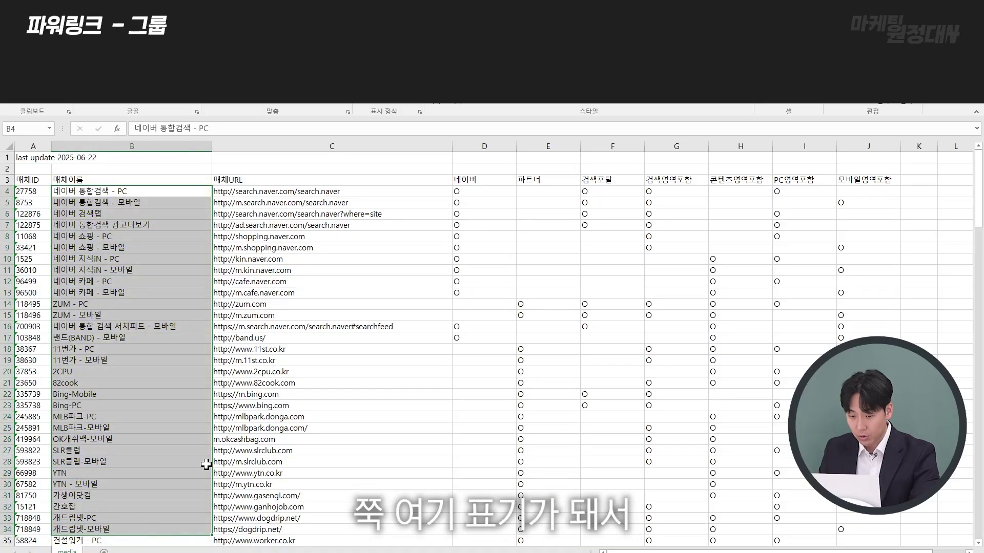
drag(262, 192, 272, 529)
click(490, 180)
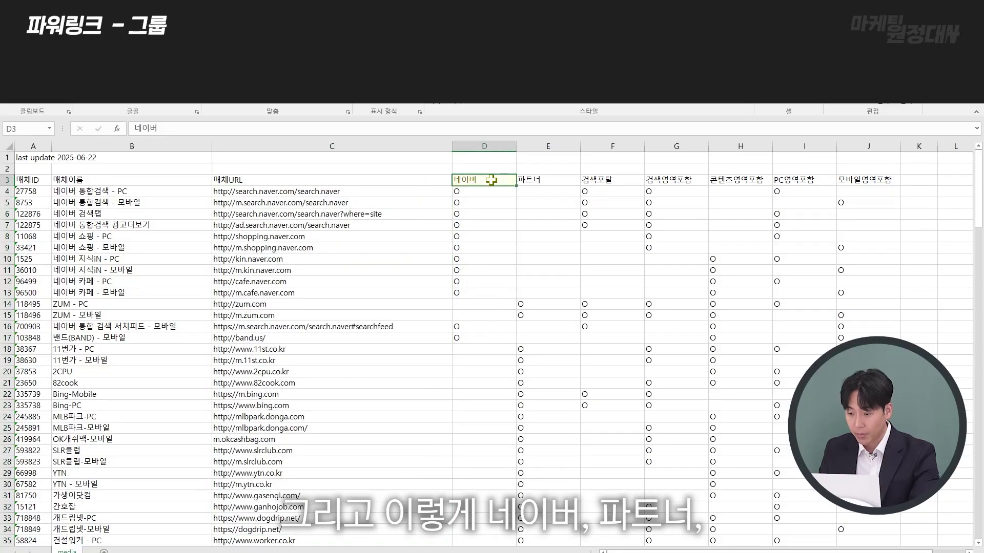
click(538, 180)
click(615, 180)
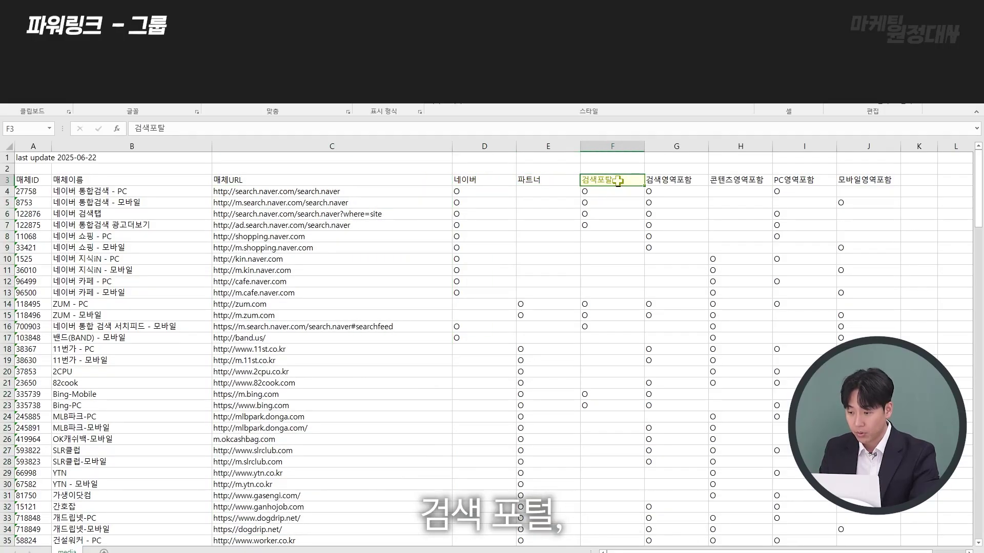
click(682, 181)
drag(502, 190, 871, 531)
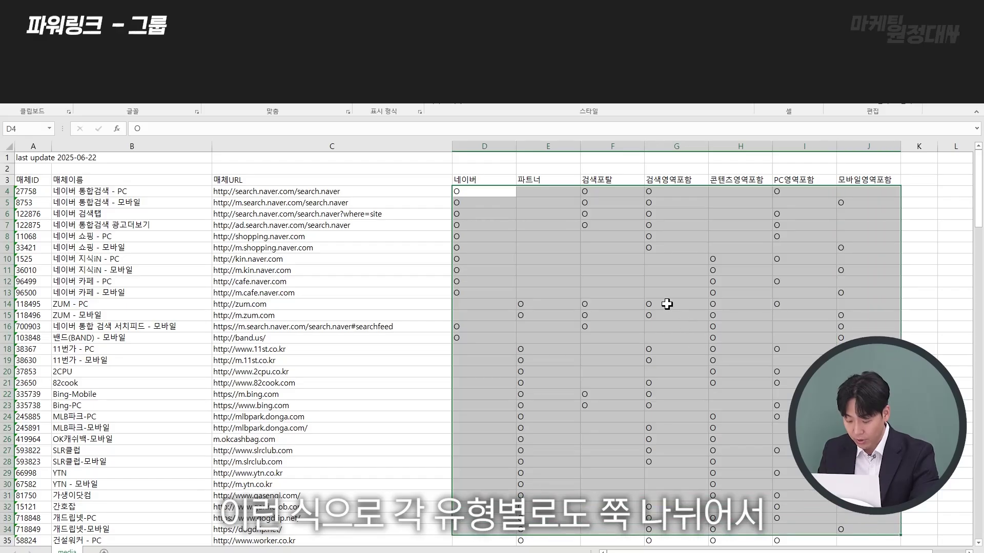
click(618, 286)
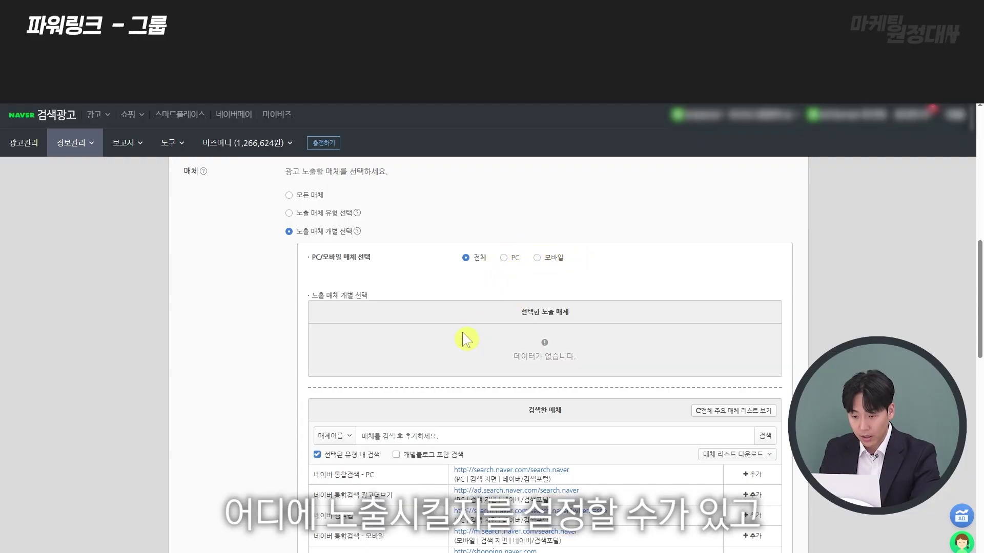
Add 네이버 통합검색 - PC, 네이버 통합검색 광고더보기, 네이버 검색탭 and 네이버 통합검색 - 모바일 to the ad group's individually selected exposure media.
scroll(451, 328, down, 5)
scroll(512, 318, up, 2)
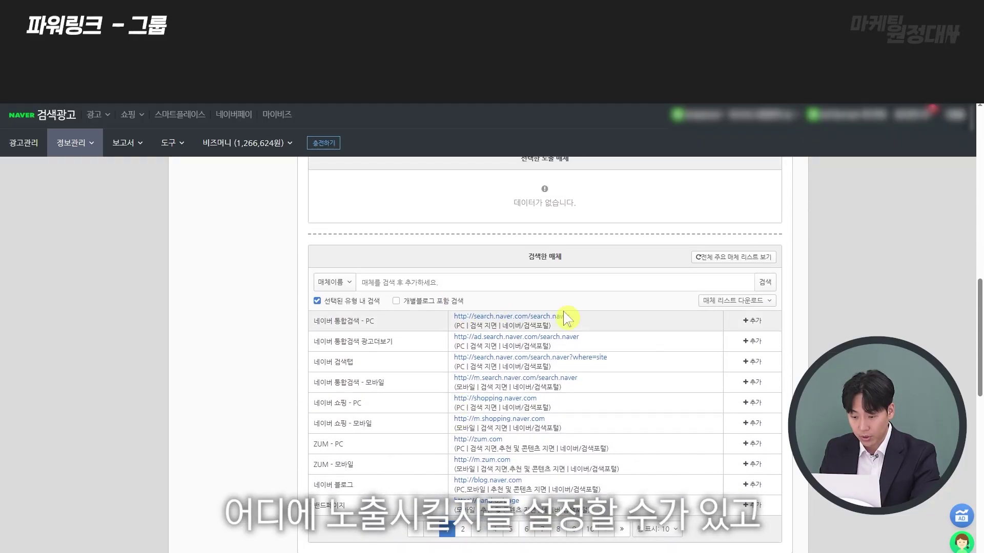
click(753, 325)
click(755, 321)
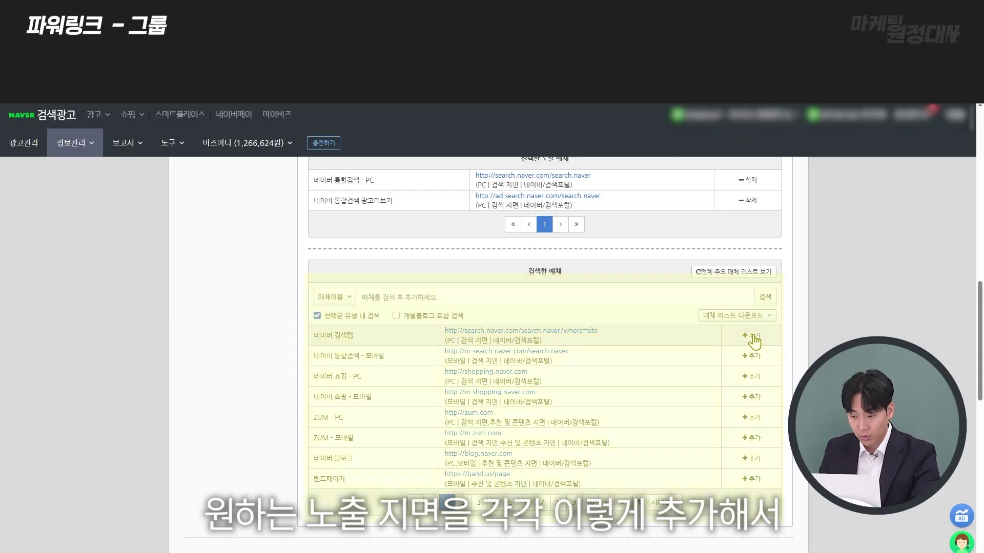
click(753, 339)
click(753, 361)
scroll(733, 349, up, 2)
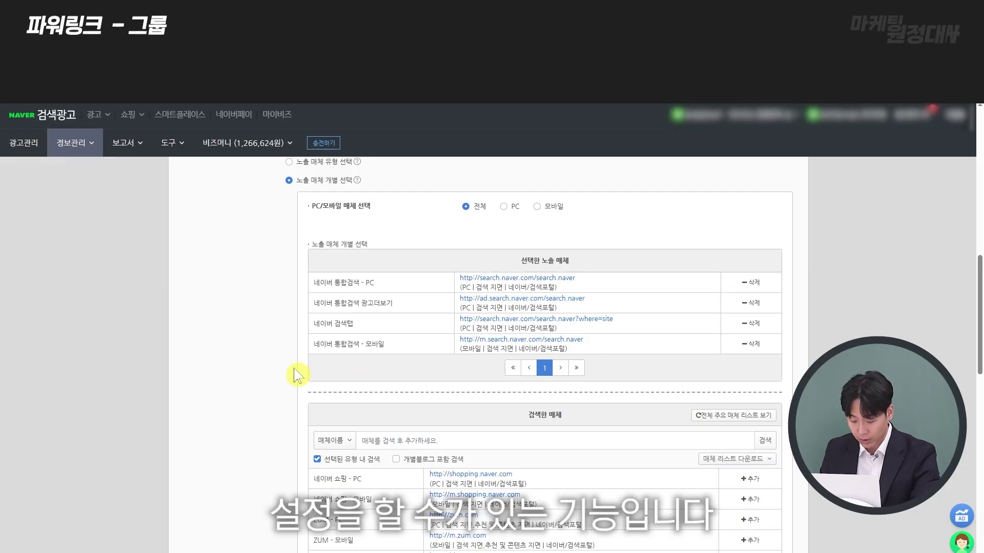
Review the ad group's 추천 및 콘텐츠 지면 전용입찰가, PC/모바일 입찰가중치, 확장 검색 description and 소재 노출방식 settings.
scroll(296, 376, down, 5)
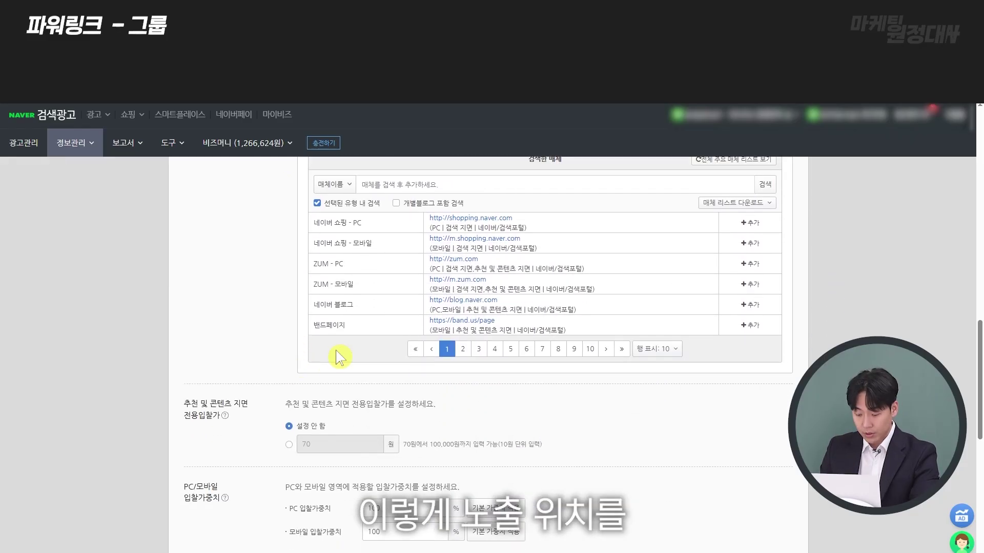
scroll(589, 410, down, 1)
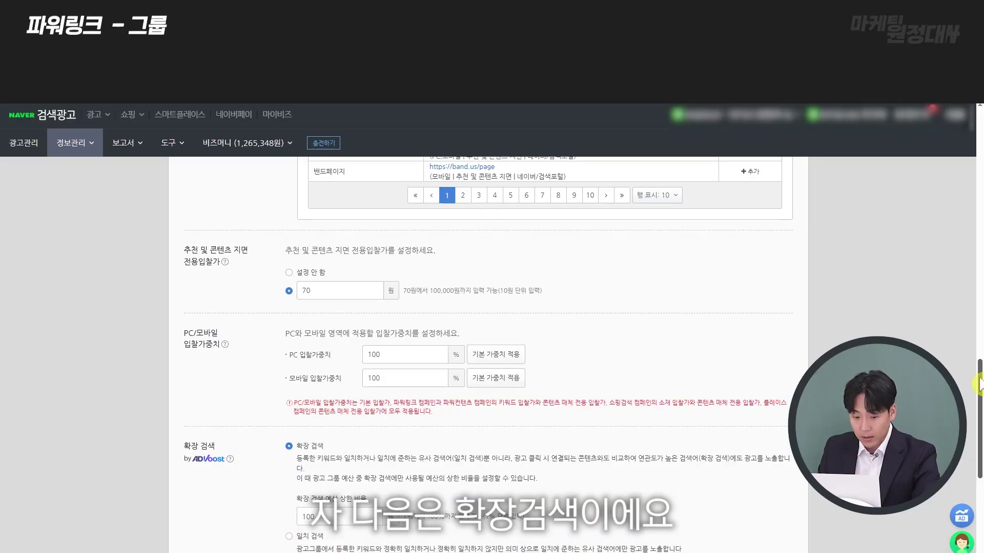
scroll(979, 389, down, 1)
drag(978, 389, 979, 430)
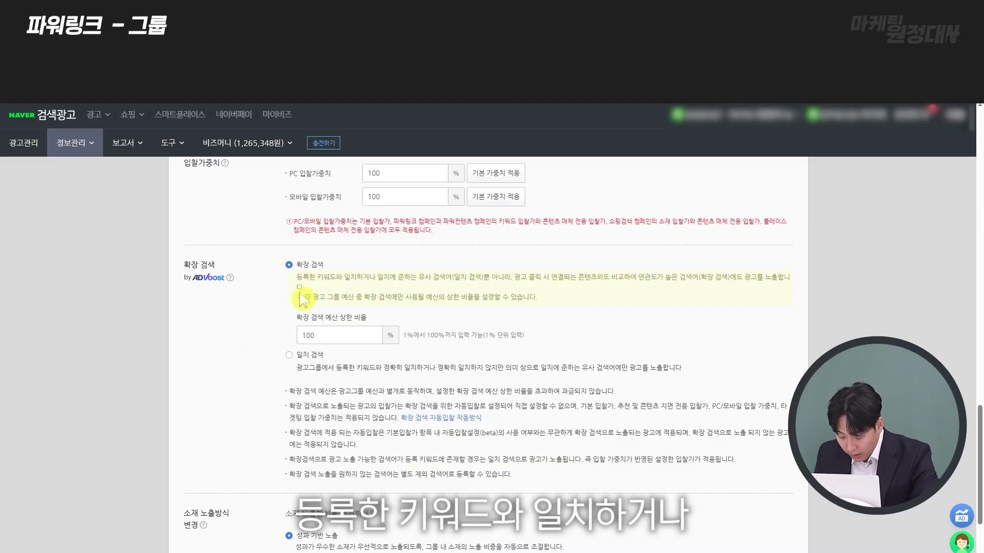
drag(300, 281, 439, 284)
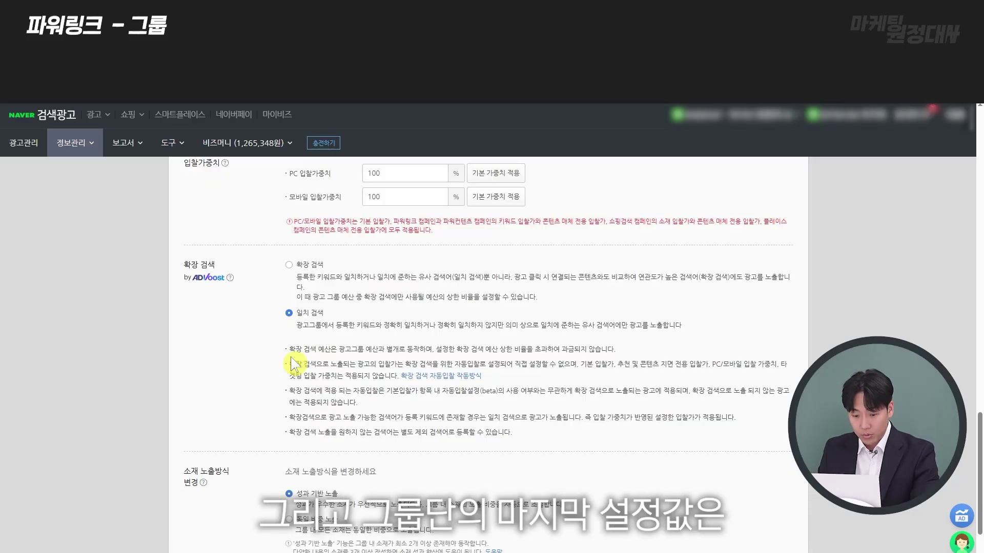
scroll(292, 364, down, 2)
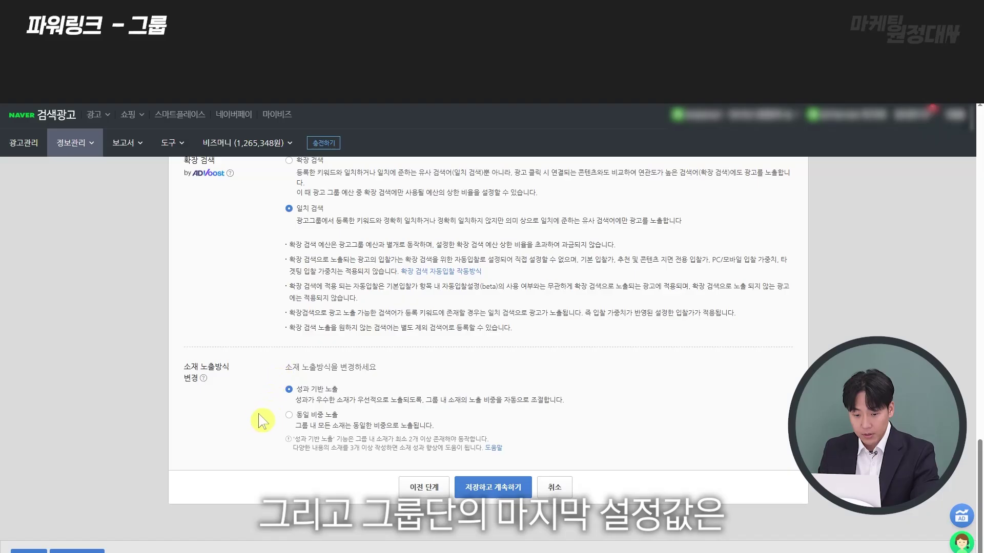